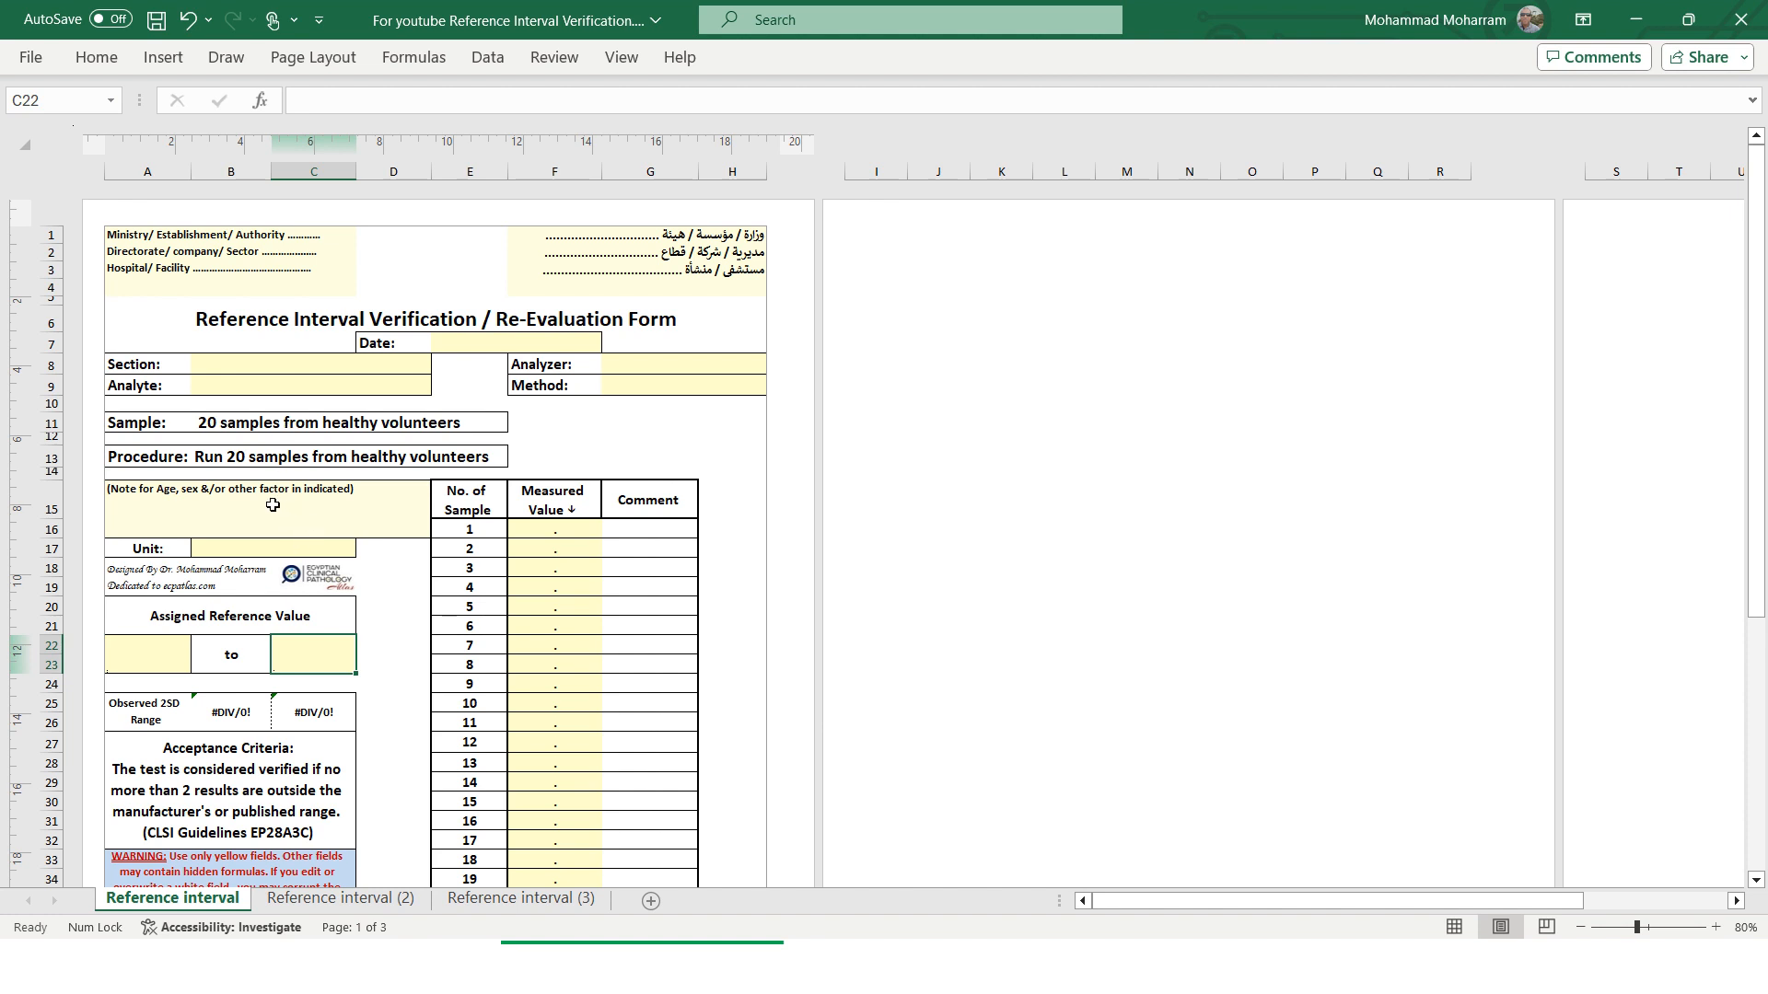
- Examine the blank form's note, unit, assigned reference value, result comment, corrective action, signature and policy number fields
click(273, 505)
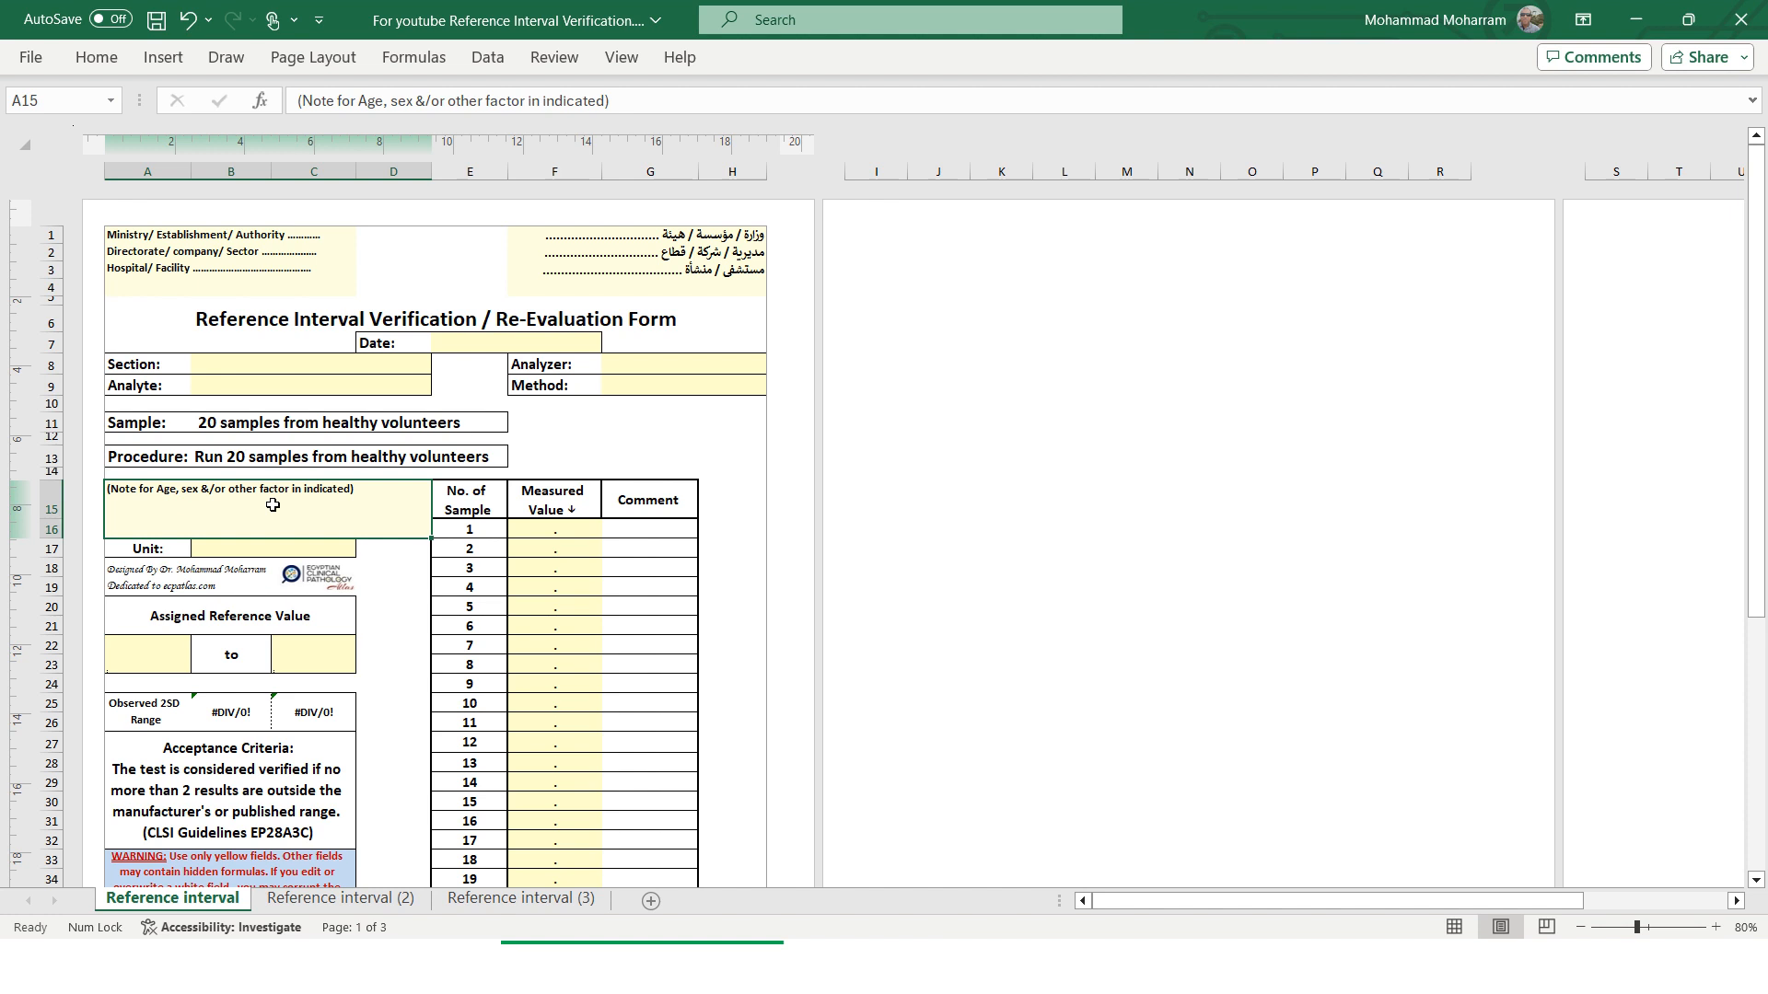
click(258, 549)
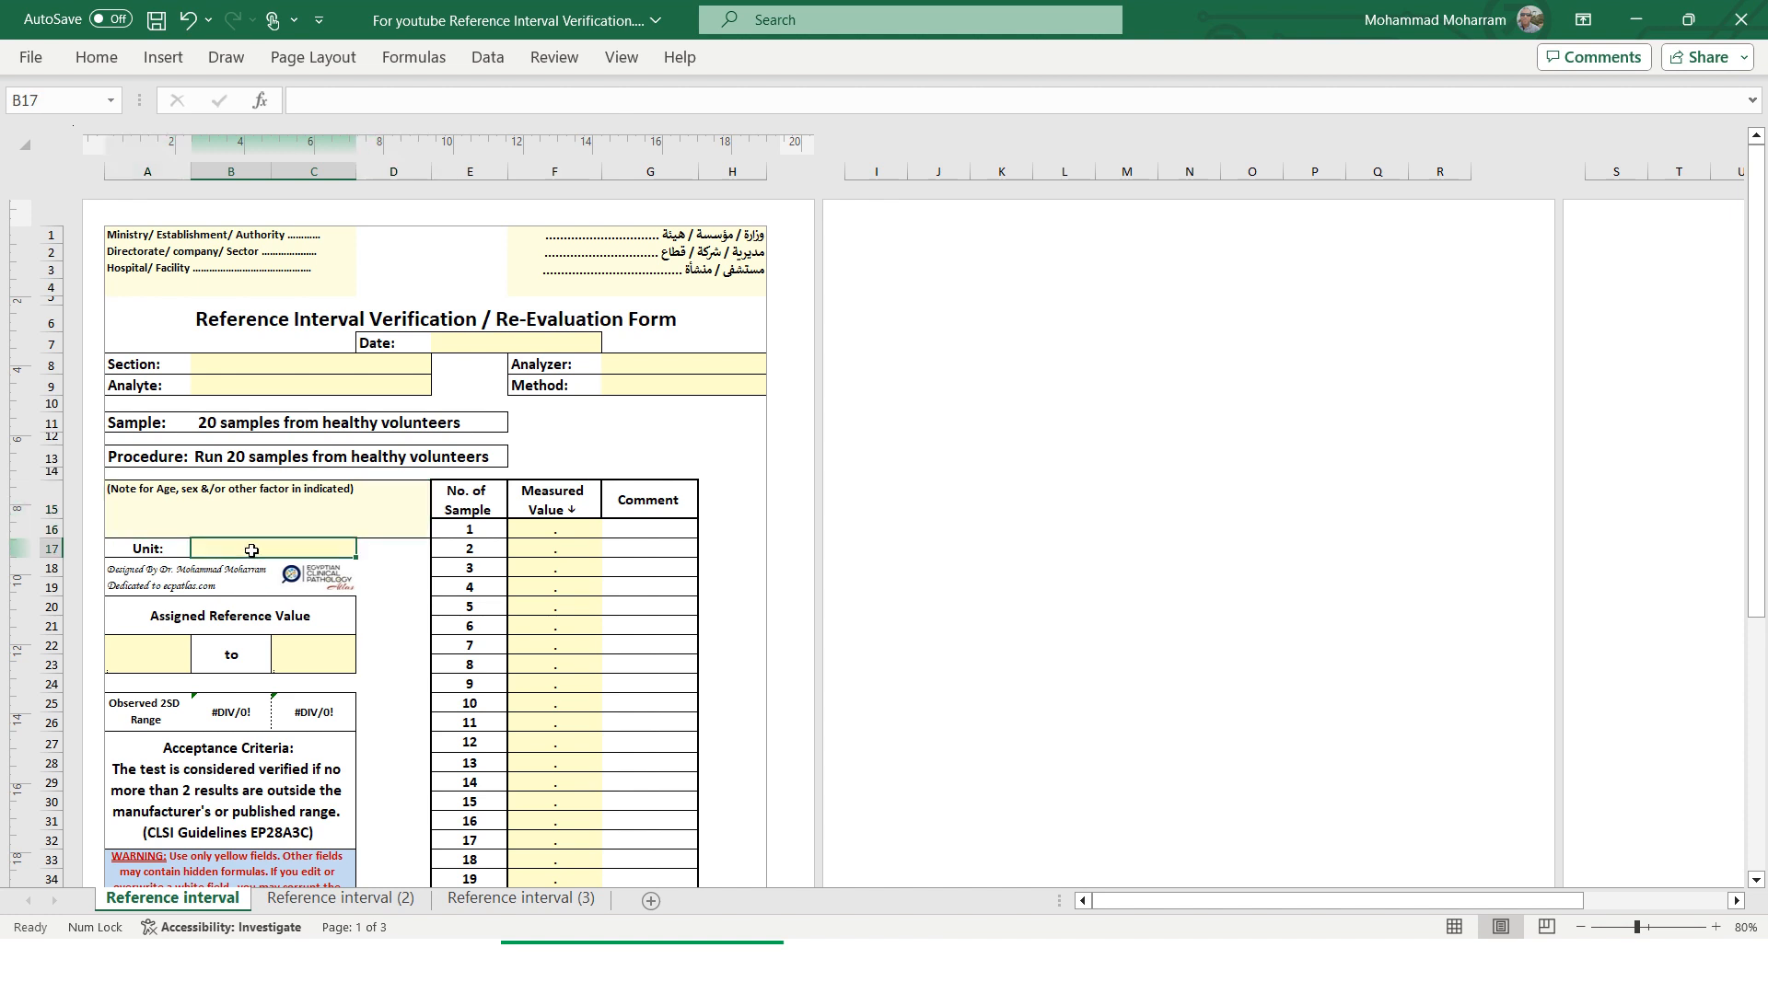
click(145, 659)
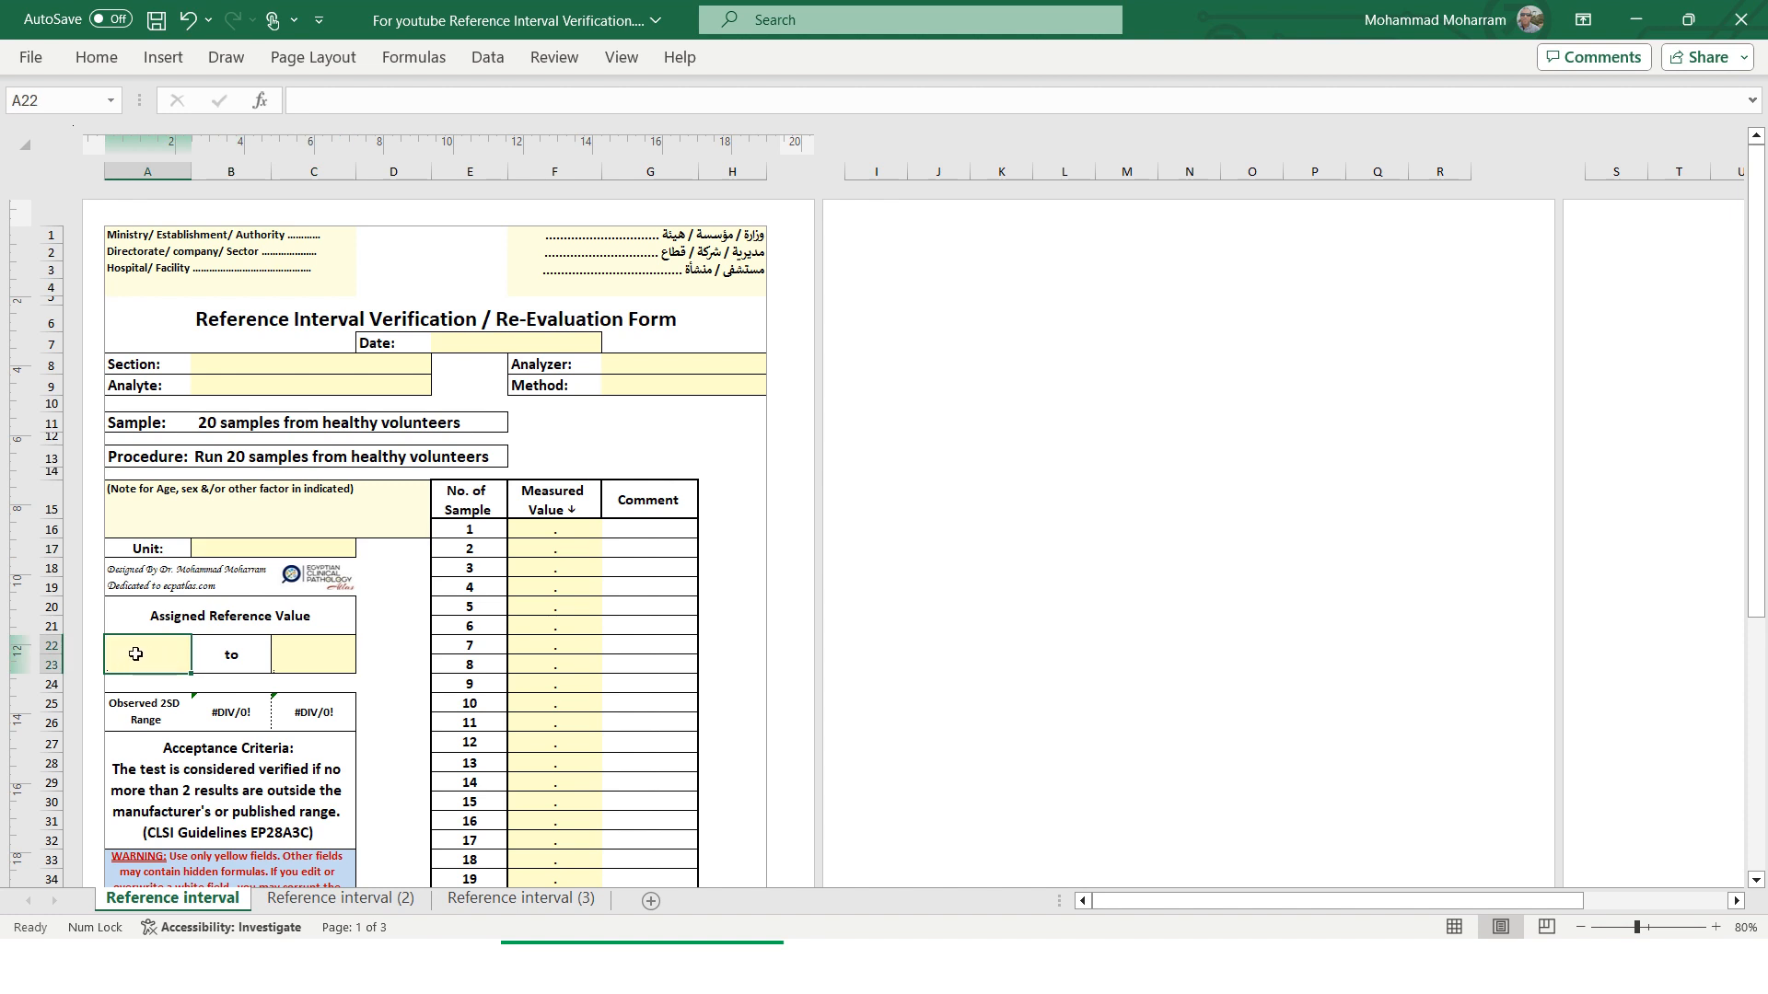
click(297, 659)
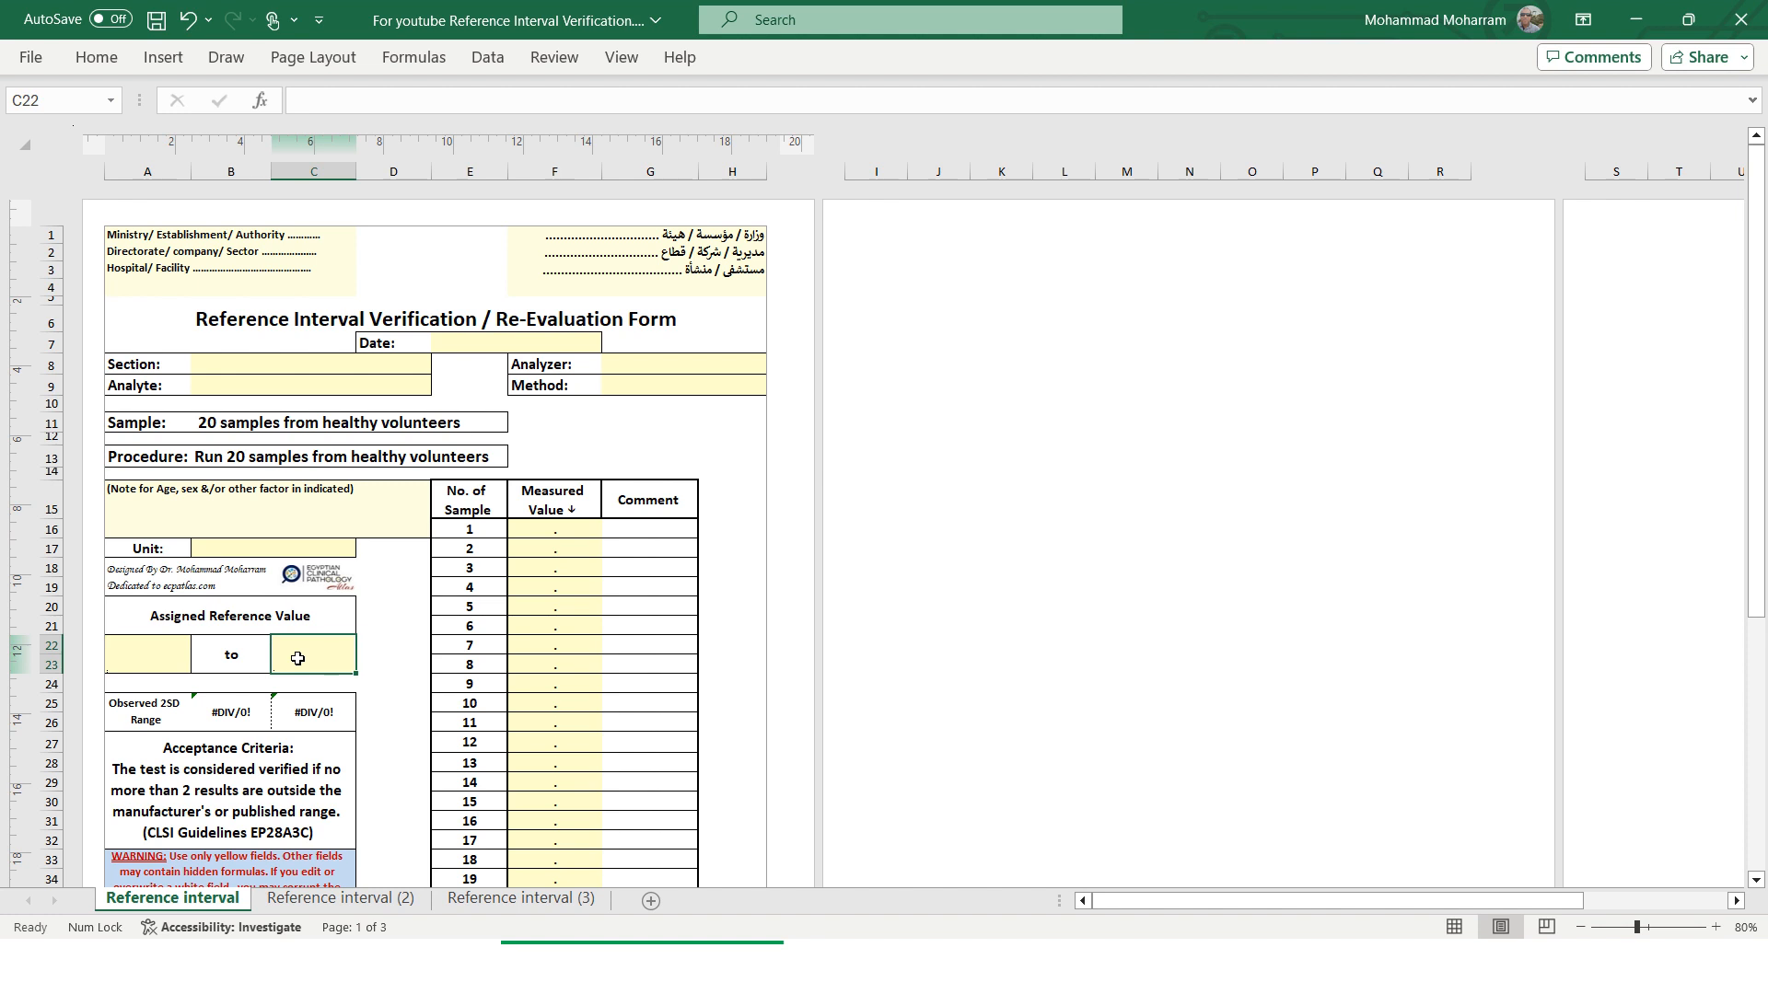
scroll(297, 658, down, 1)
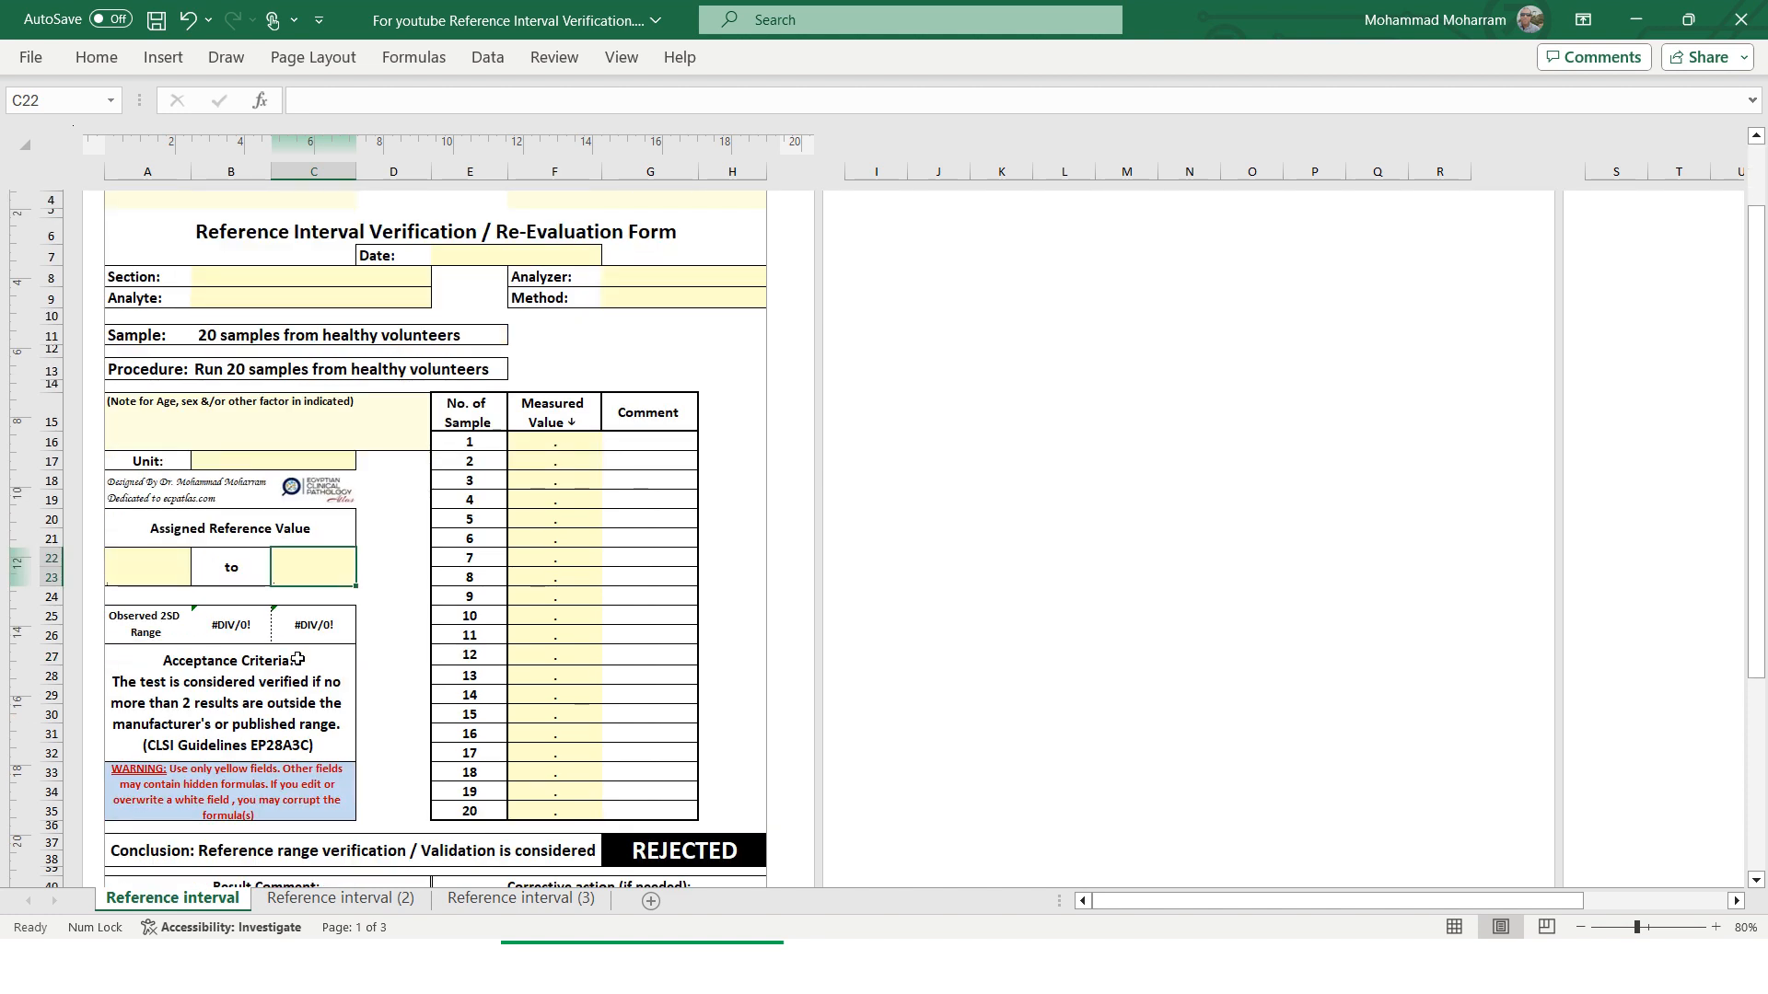
scroll(281, 589, down, 1)
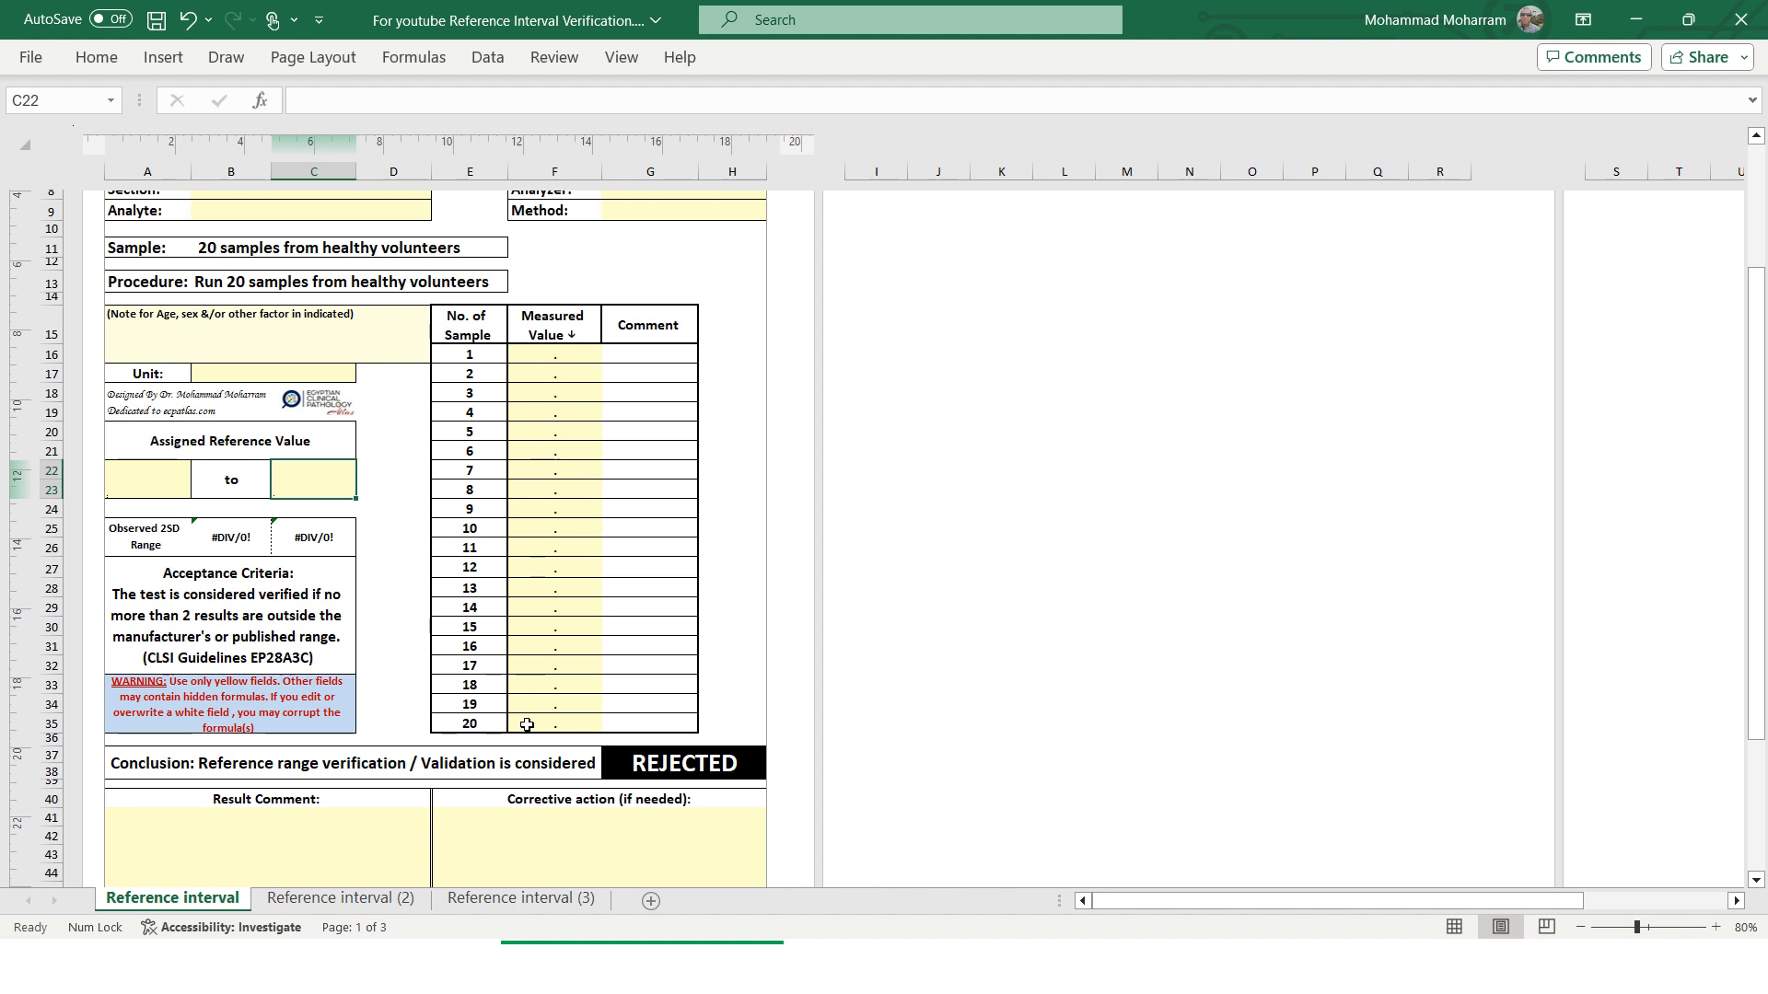
scroll(531, 692, down, 3)
click(350, 698)
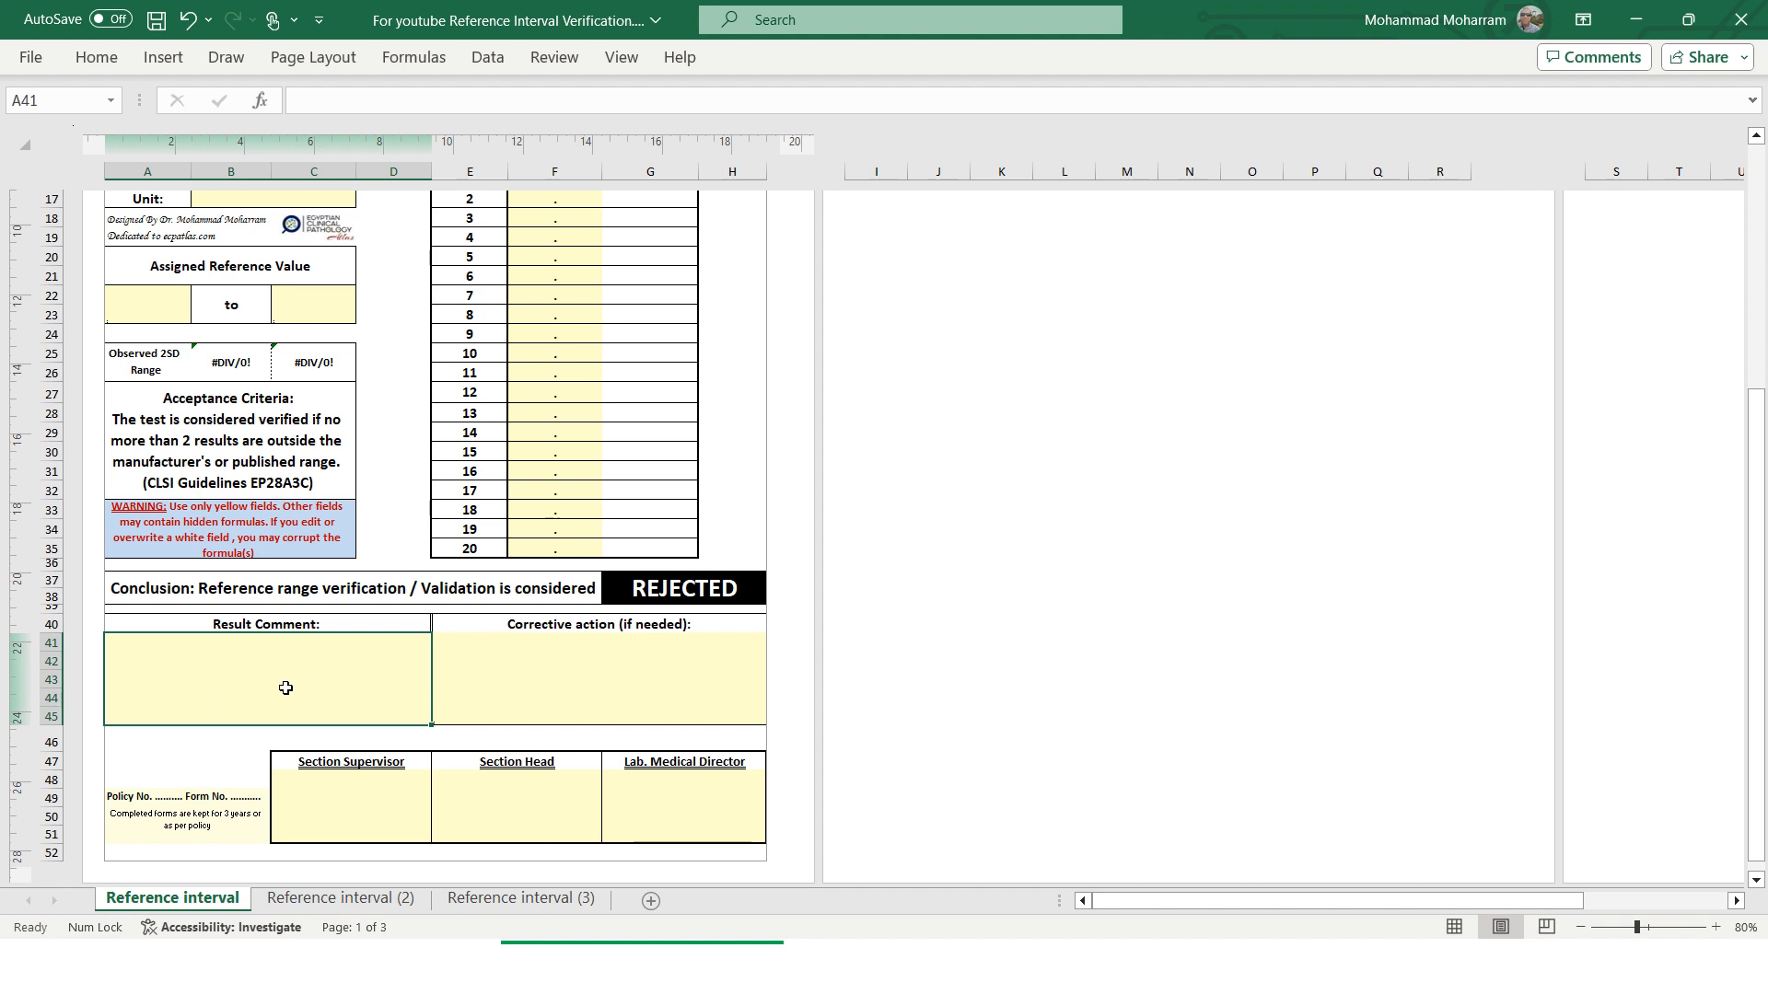
click(545, 682)
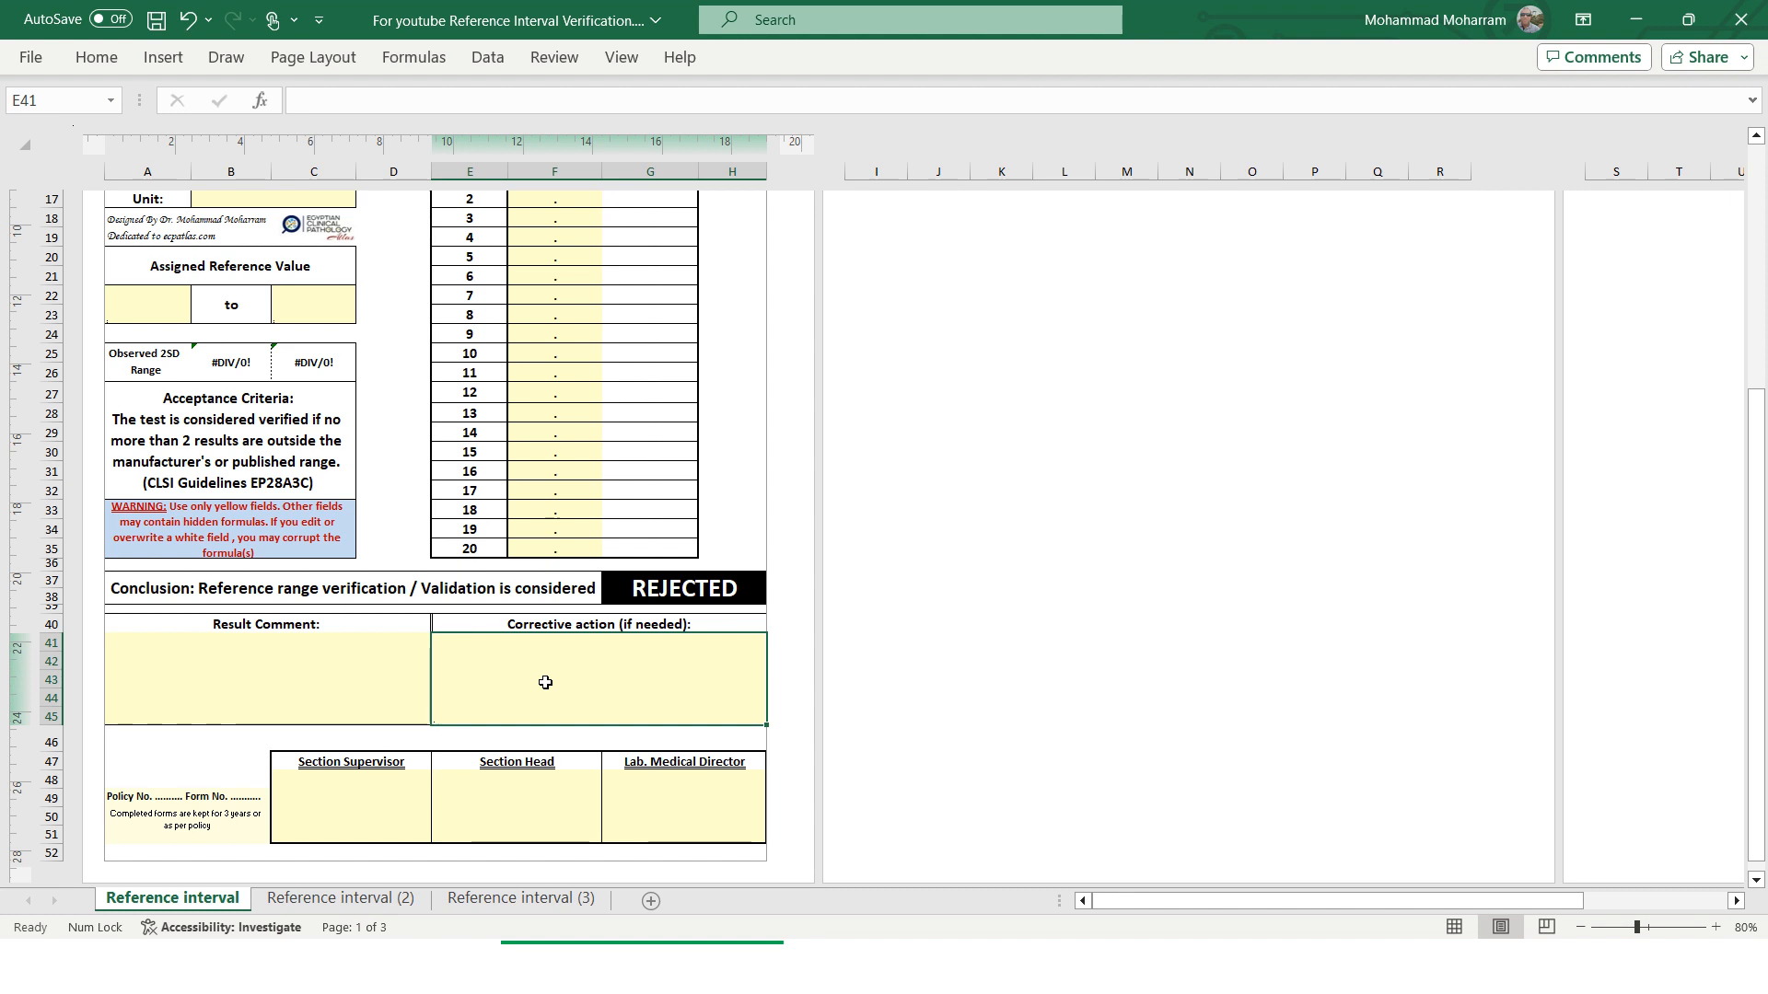
click(367, 799)
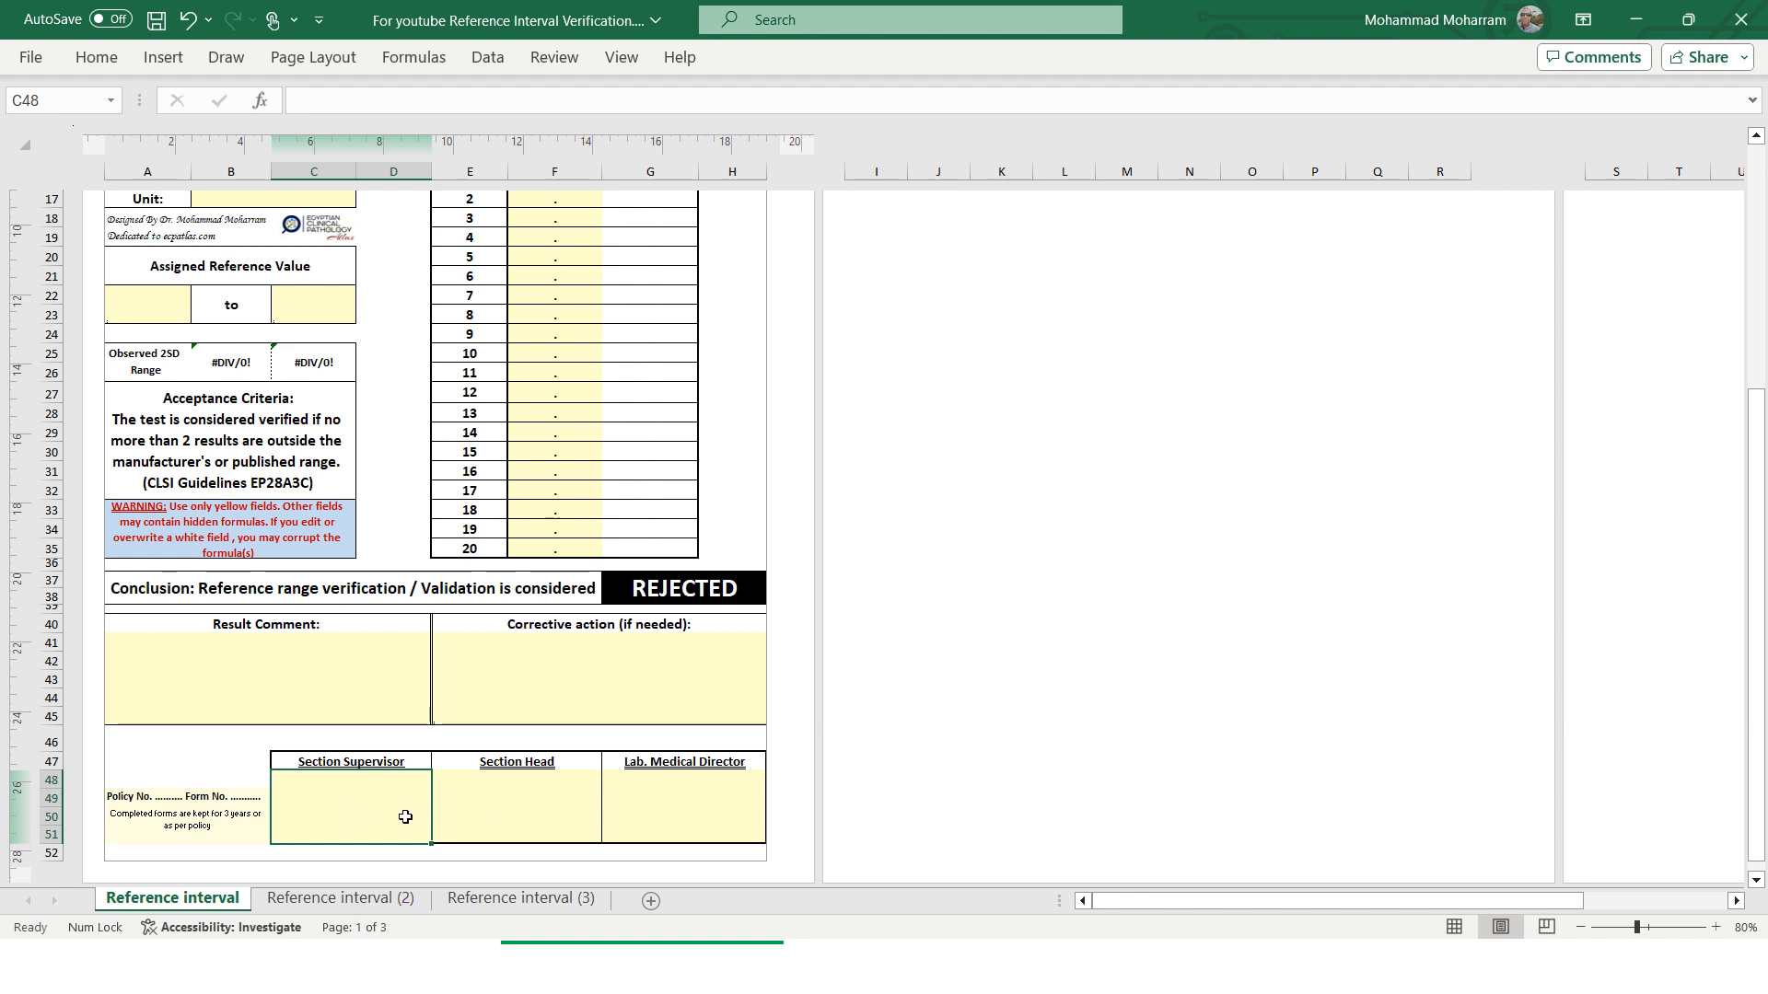
click(518, 818)
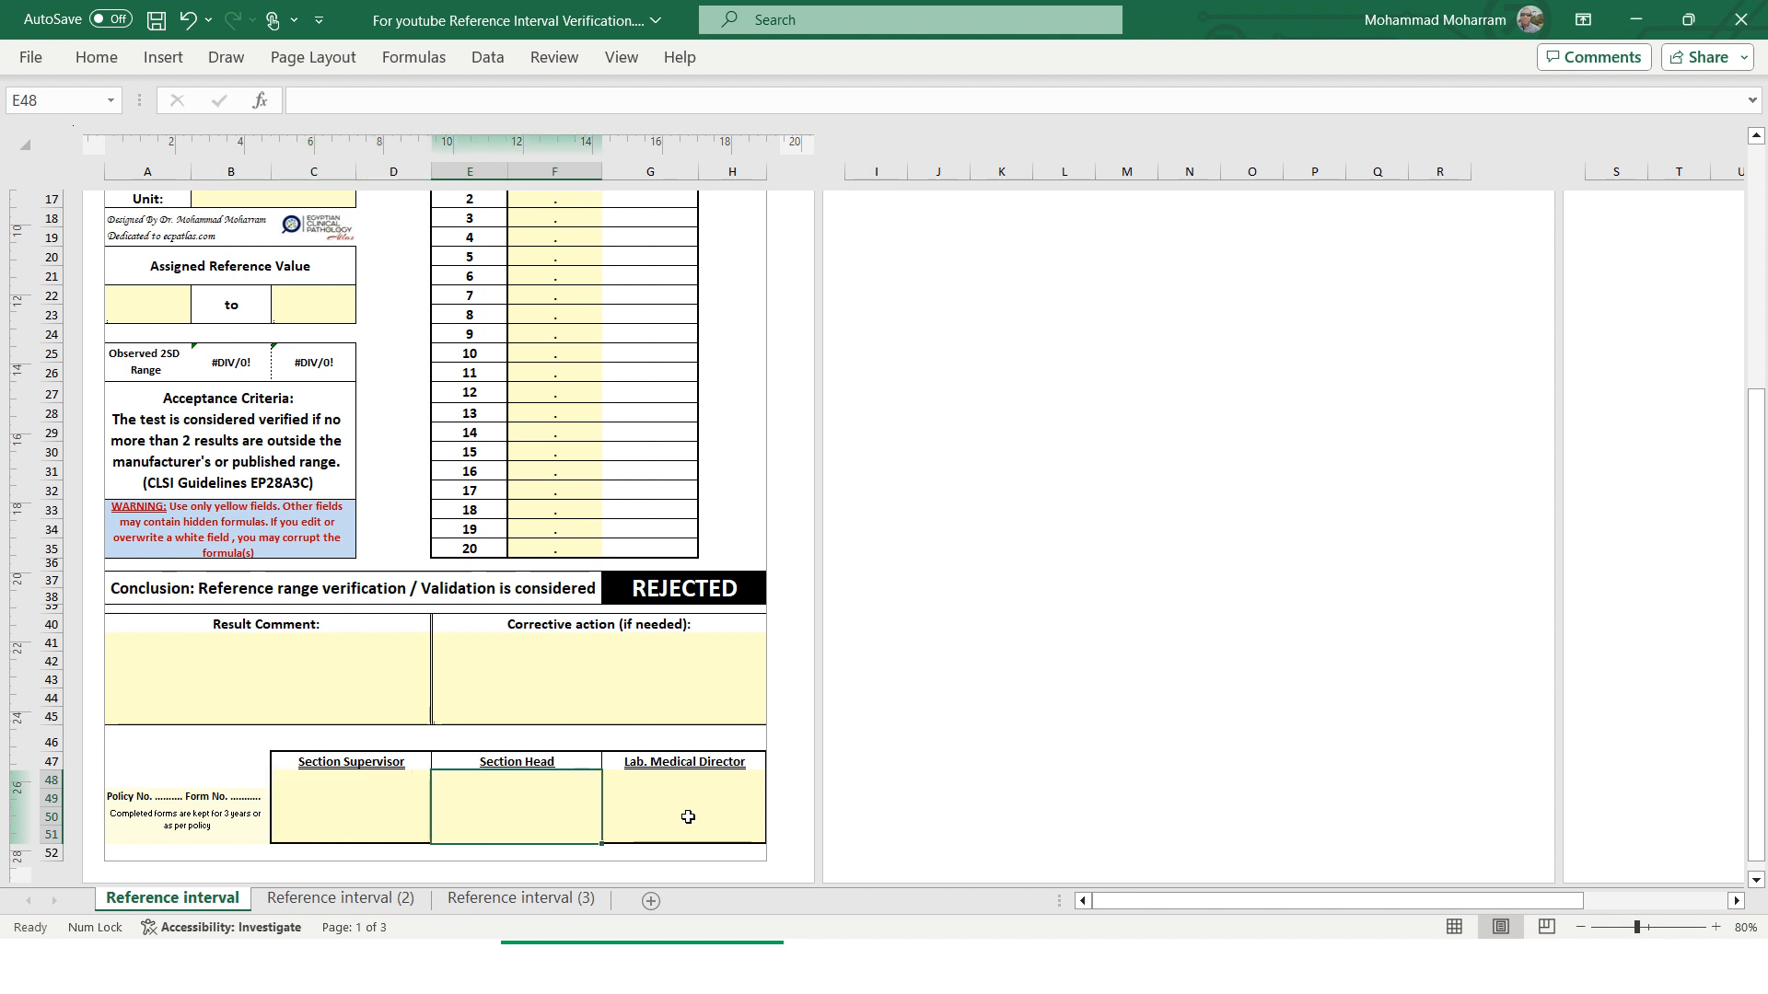
click(138, 797)
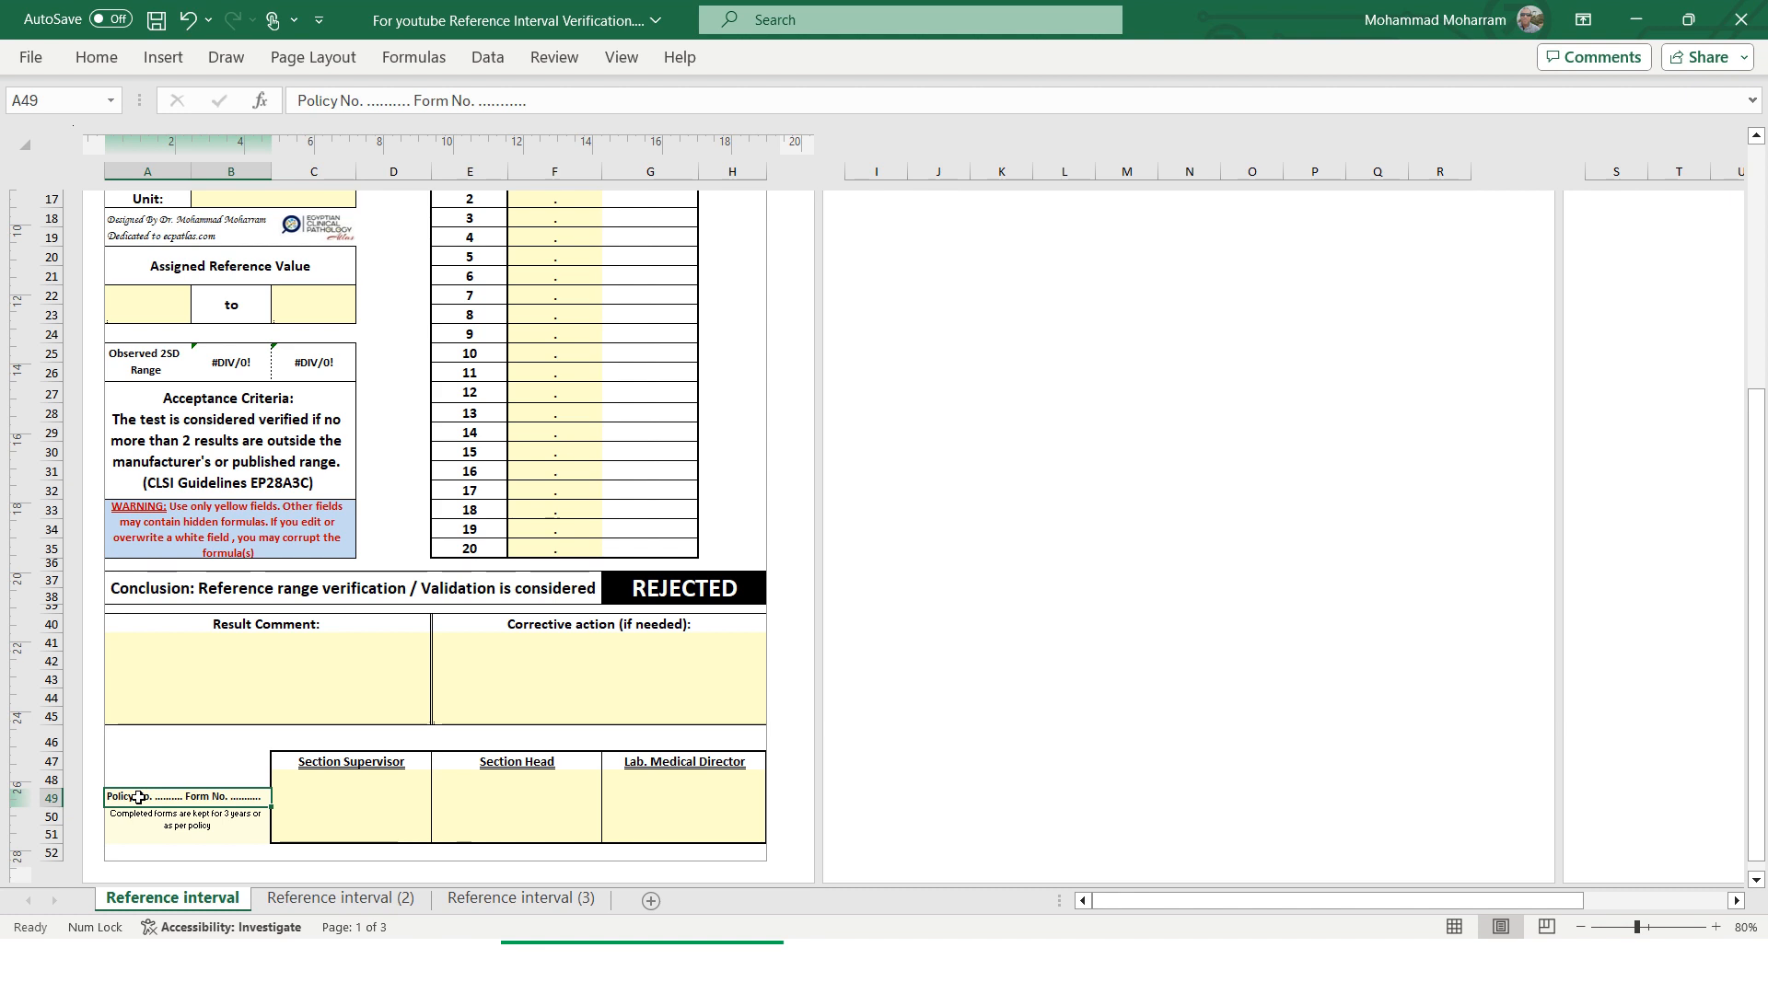
- Enter g/dL as the unit in the hemoglobin form on the Reference interval (2) sheet
click(316, 898)
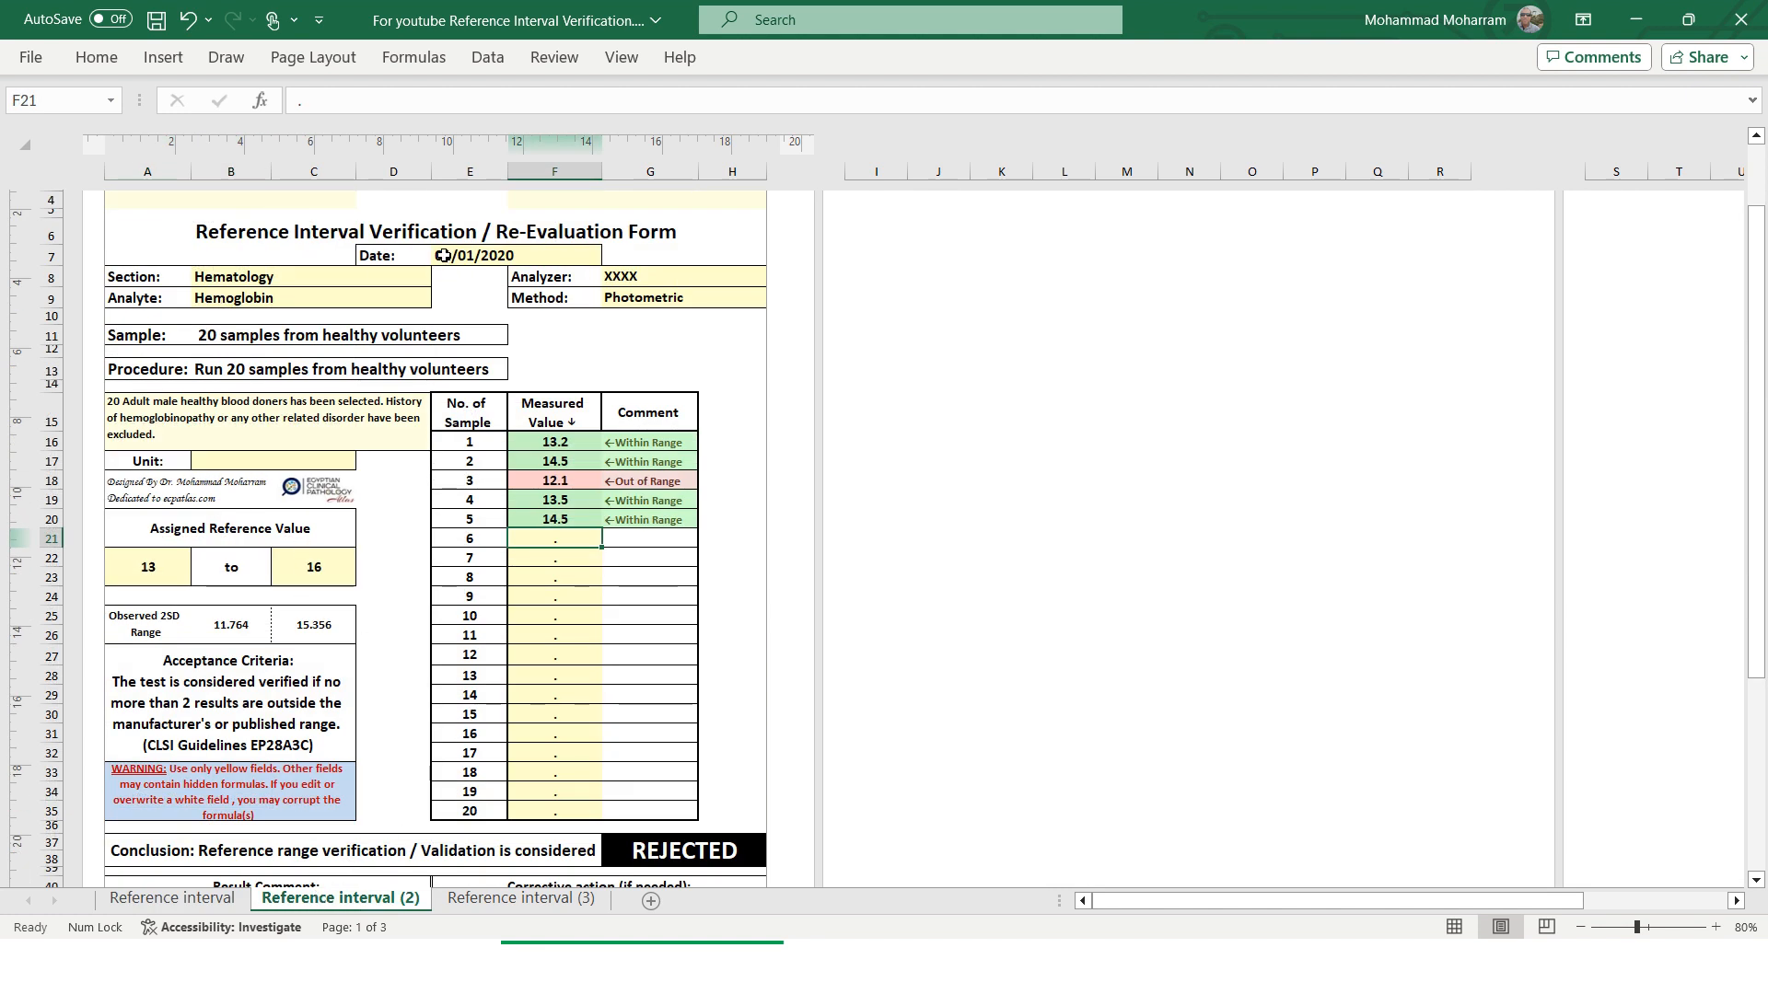
scroll(471, 251, up, 2)
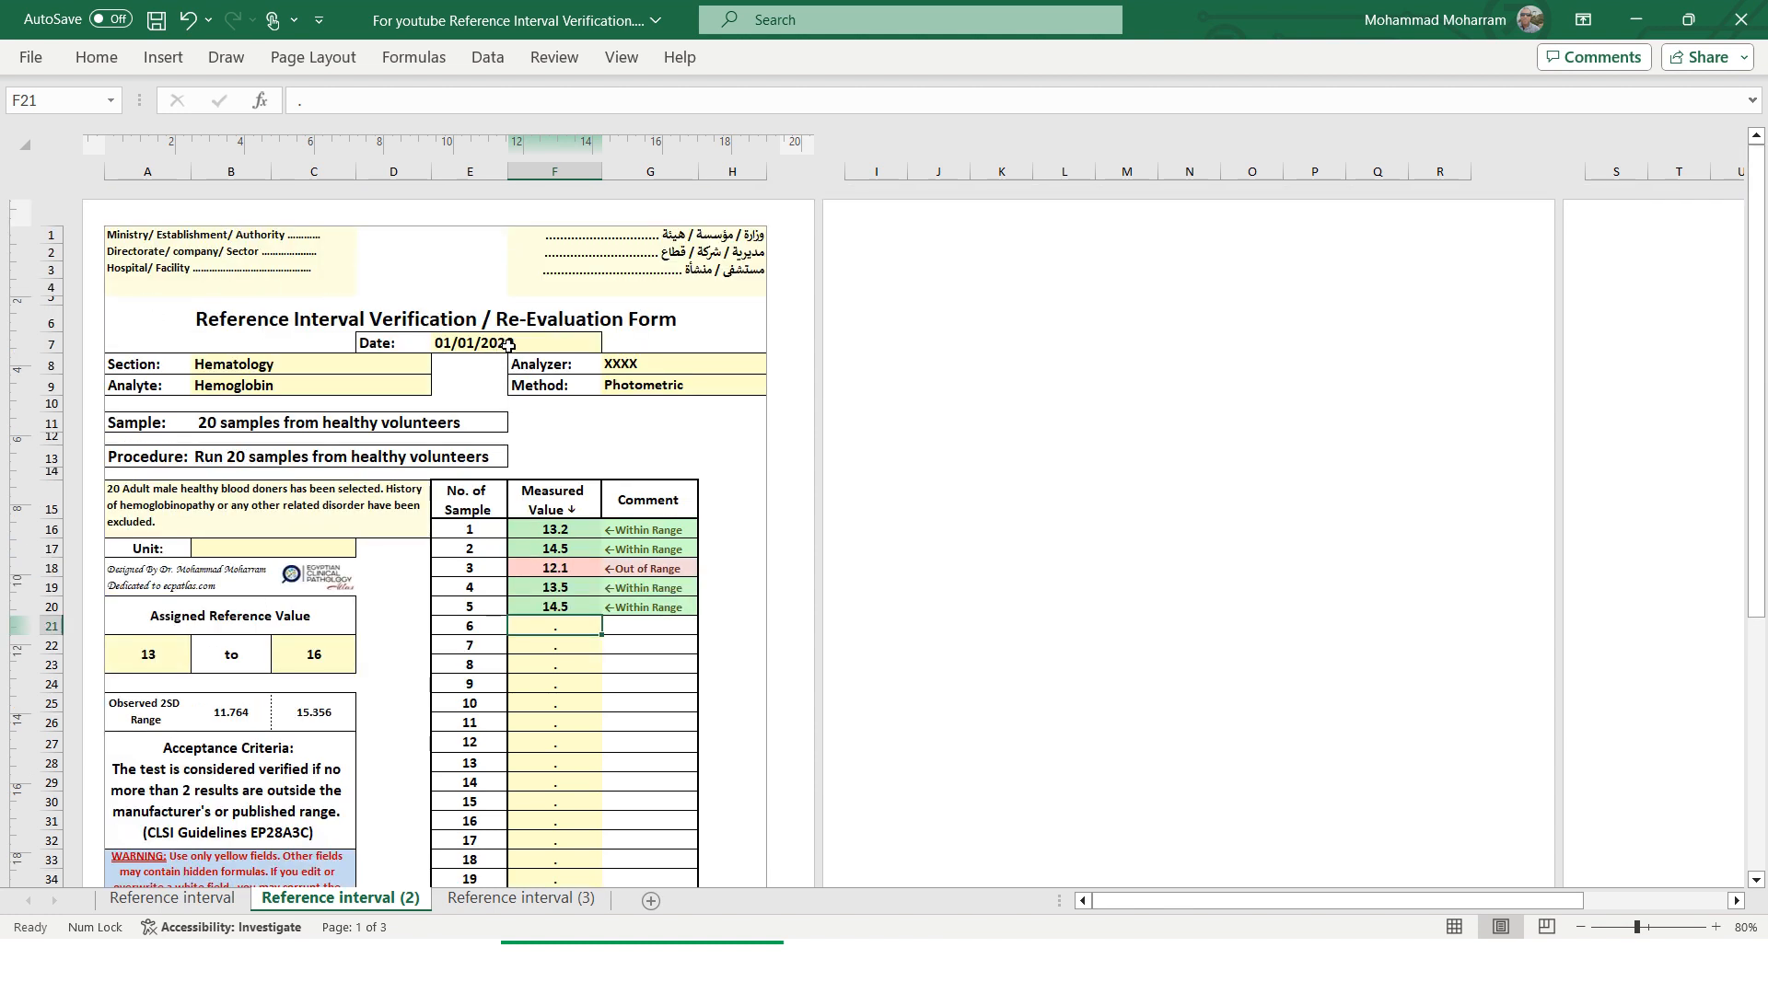
scroll(509, 347, down, 1)
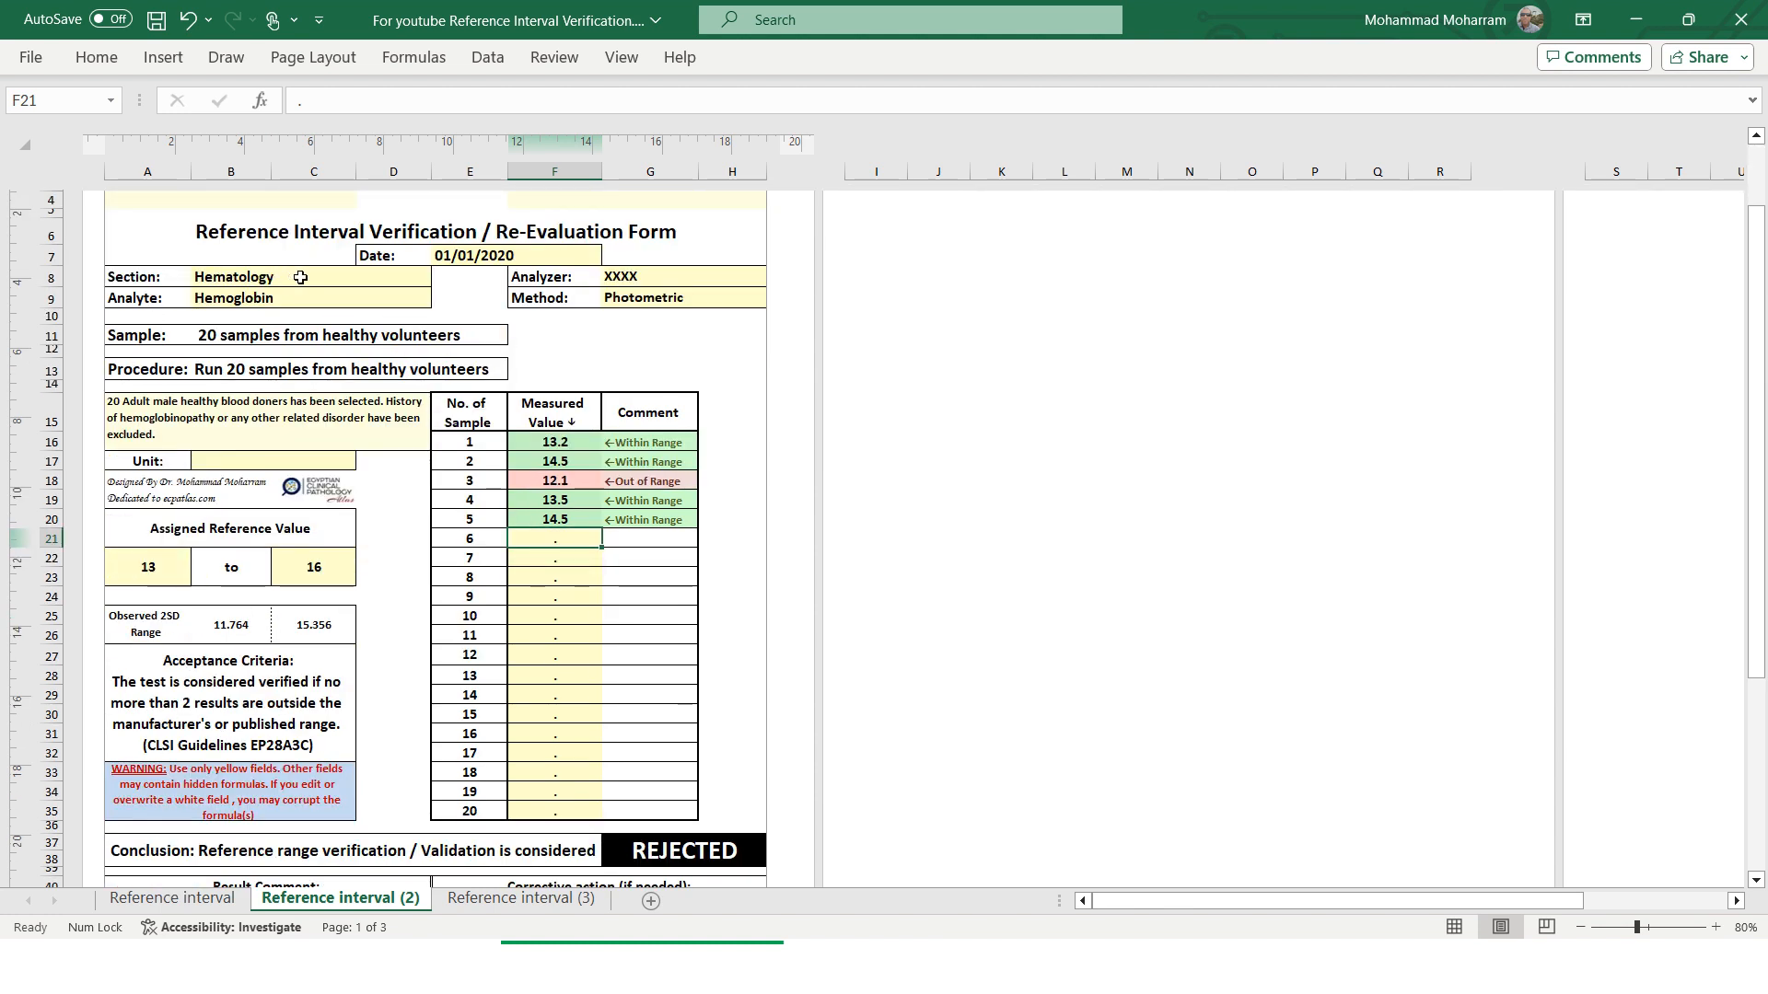
click(277, 299)
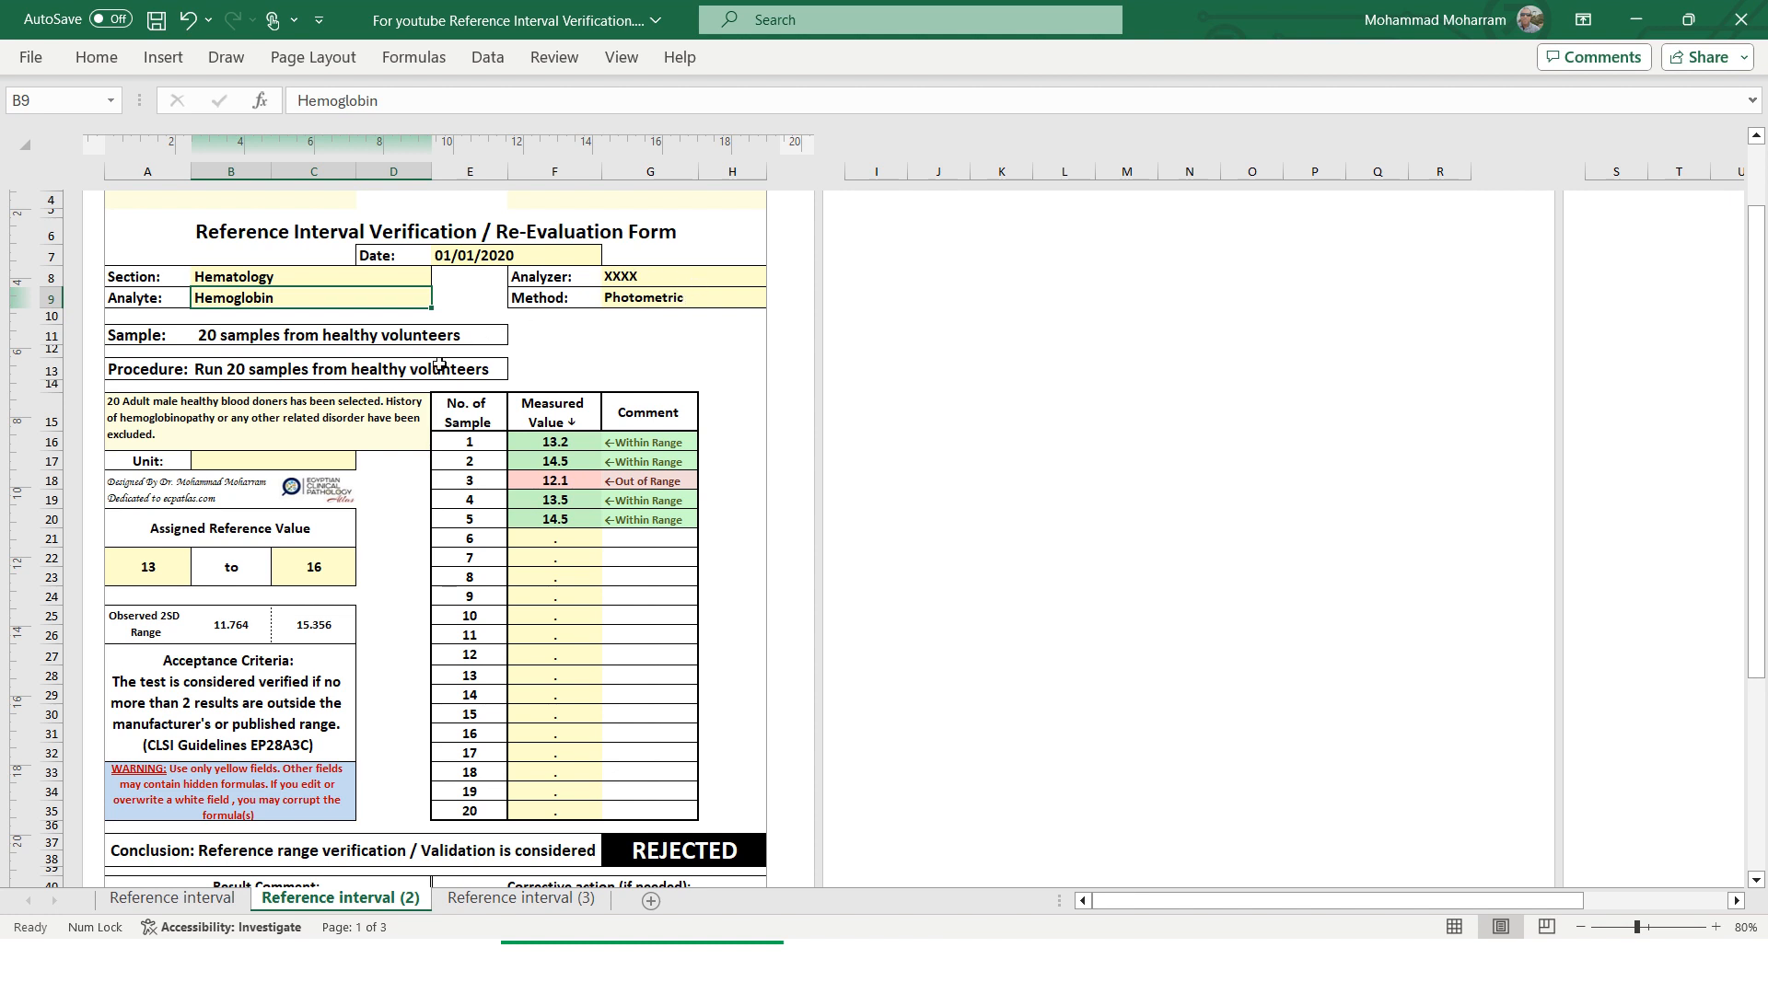
click(225, 425)
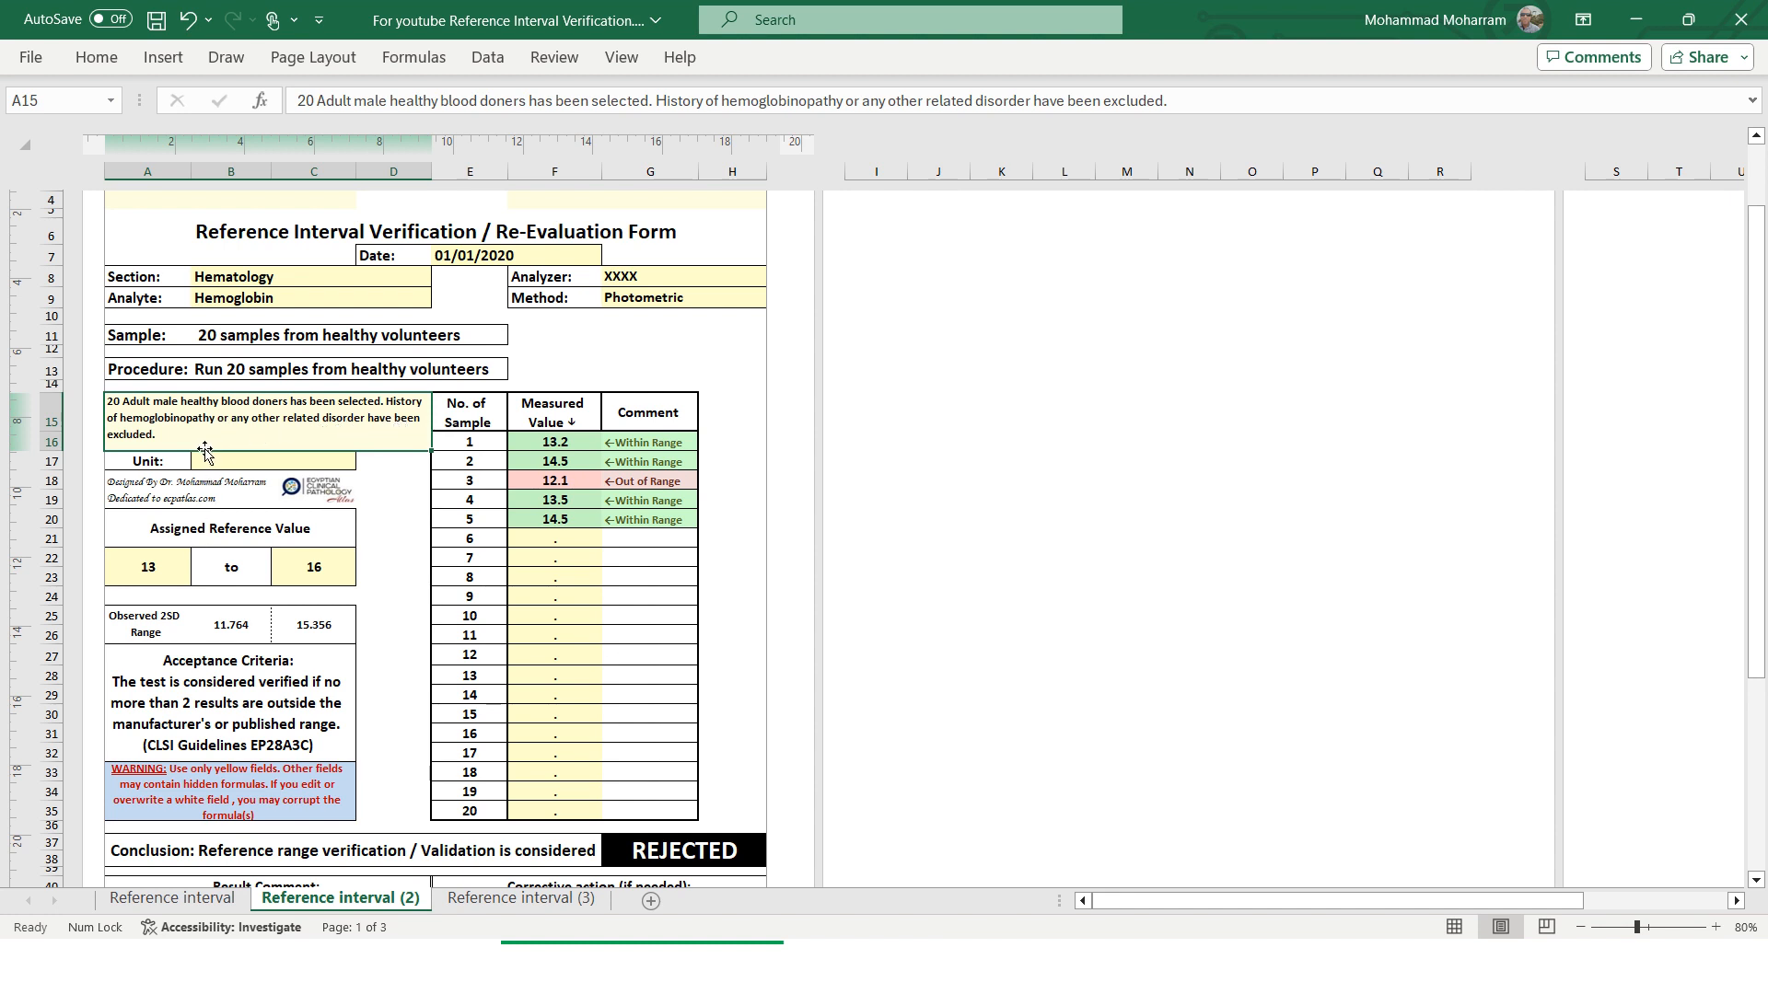
click(252, 465)
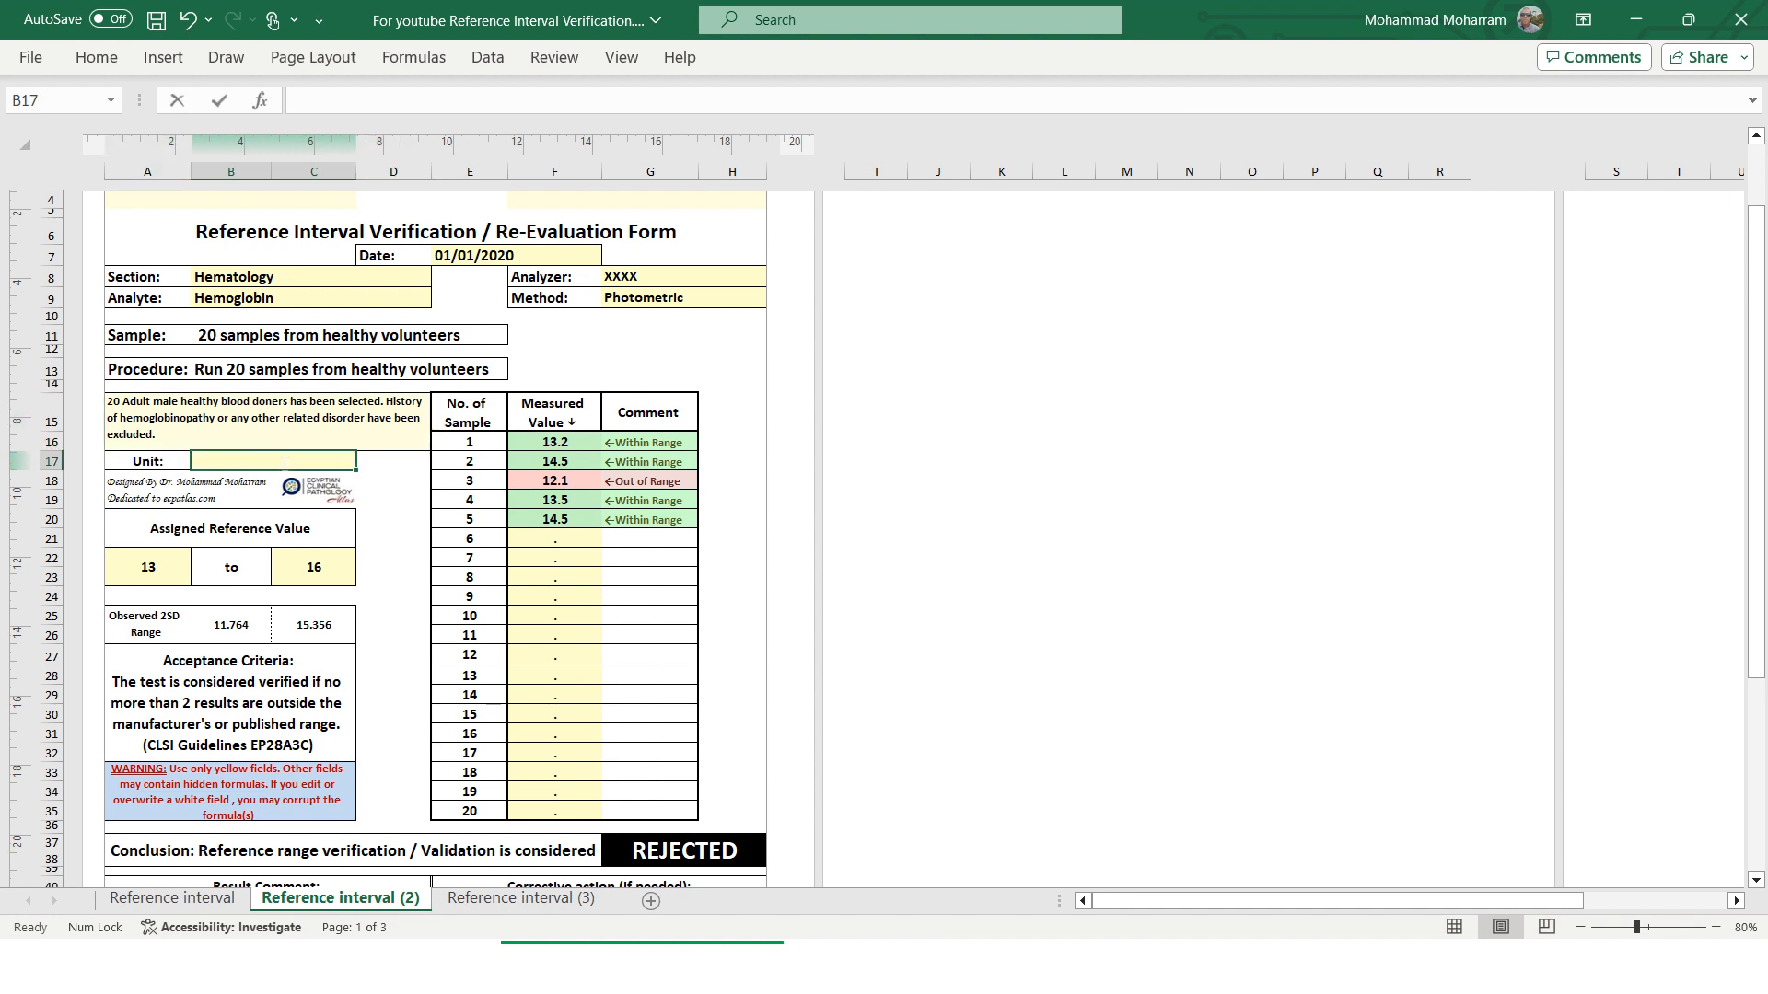
text(g/)
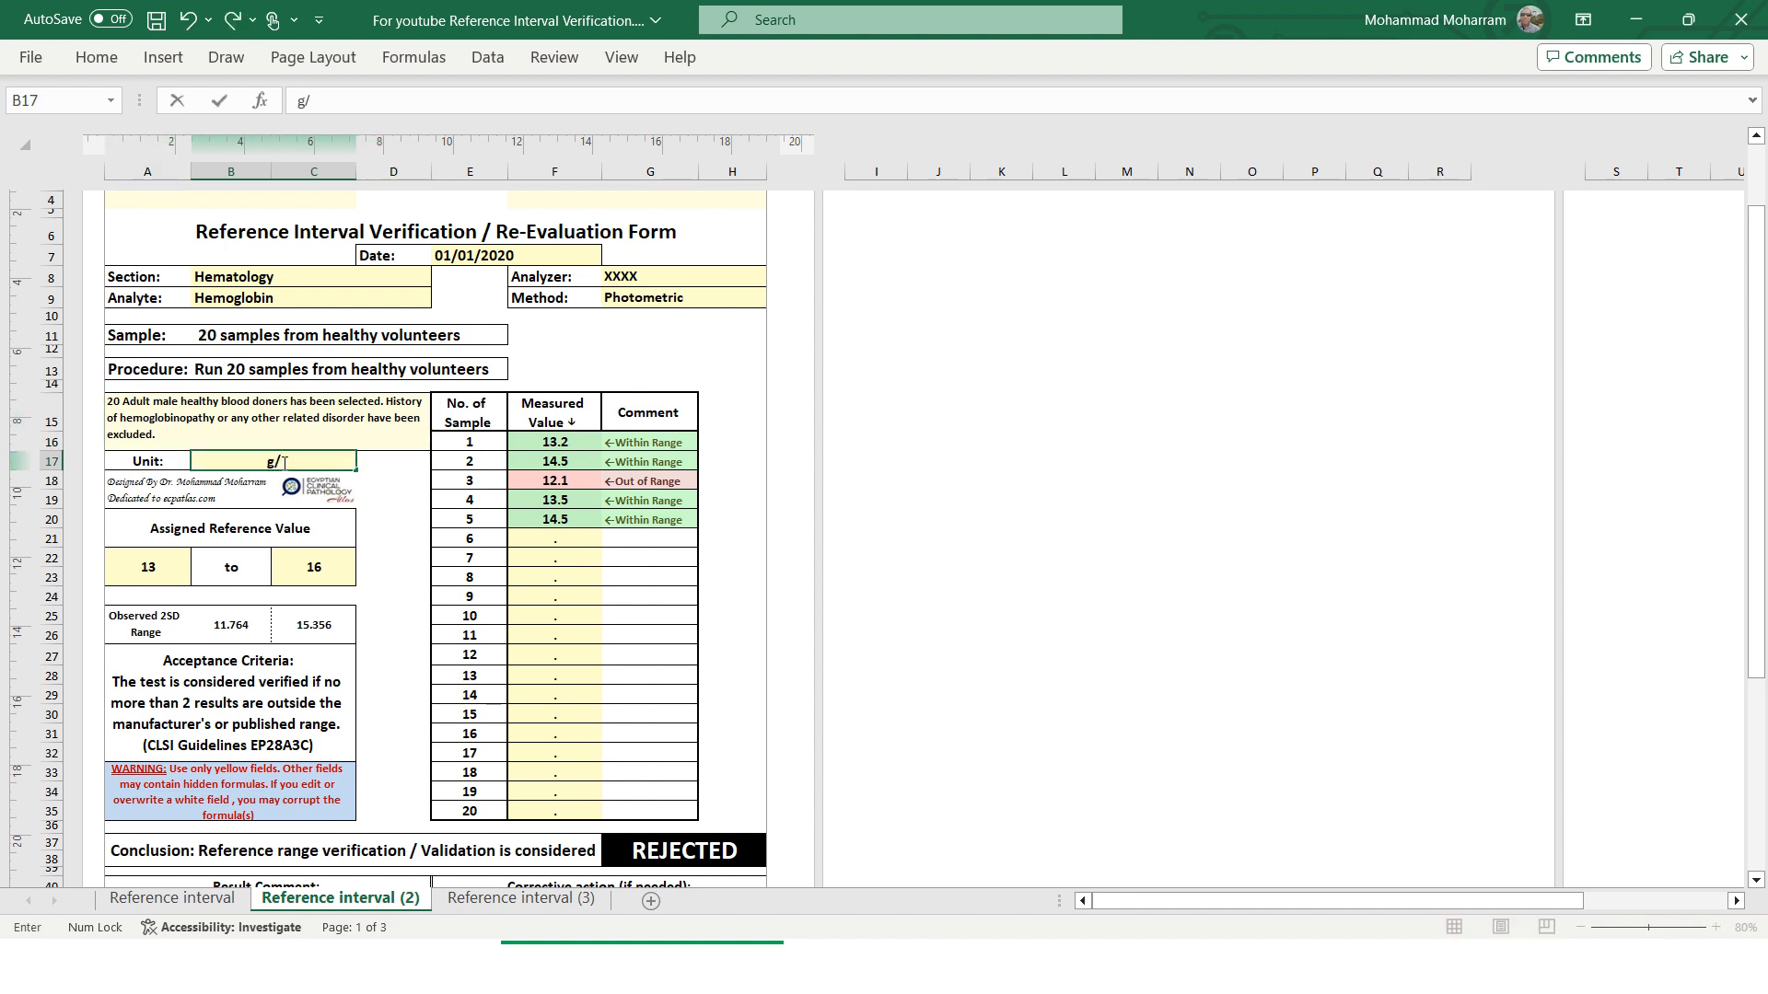
text(dL)
- Enter the measured values 13.2, 14.5, 12 and 16.5 for samples 6 to 9
click(138, 563)
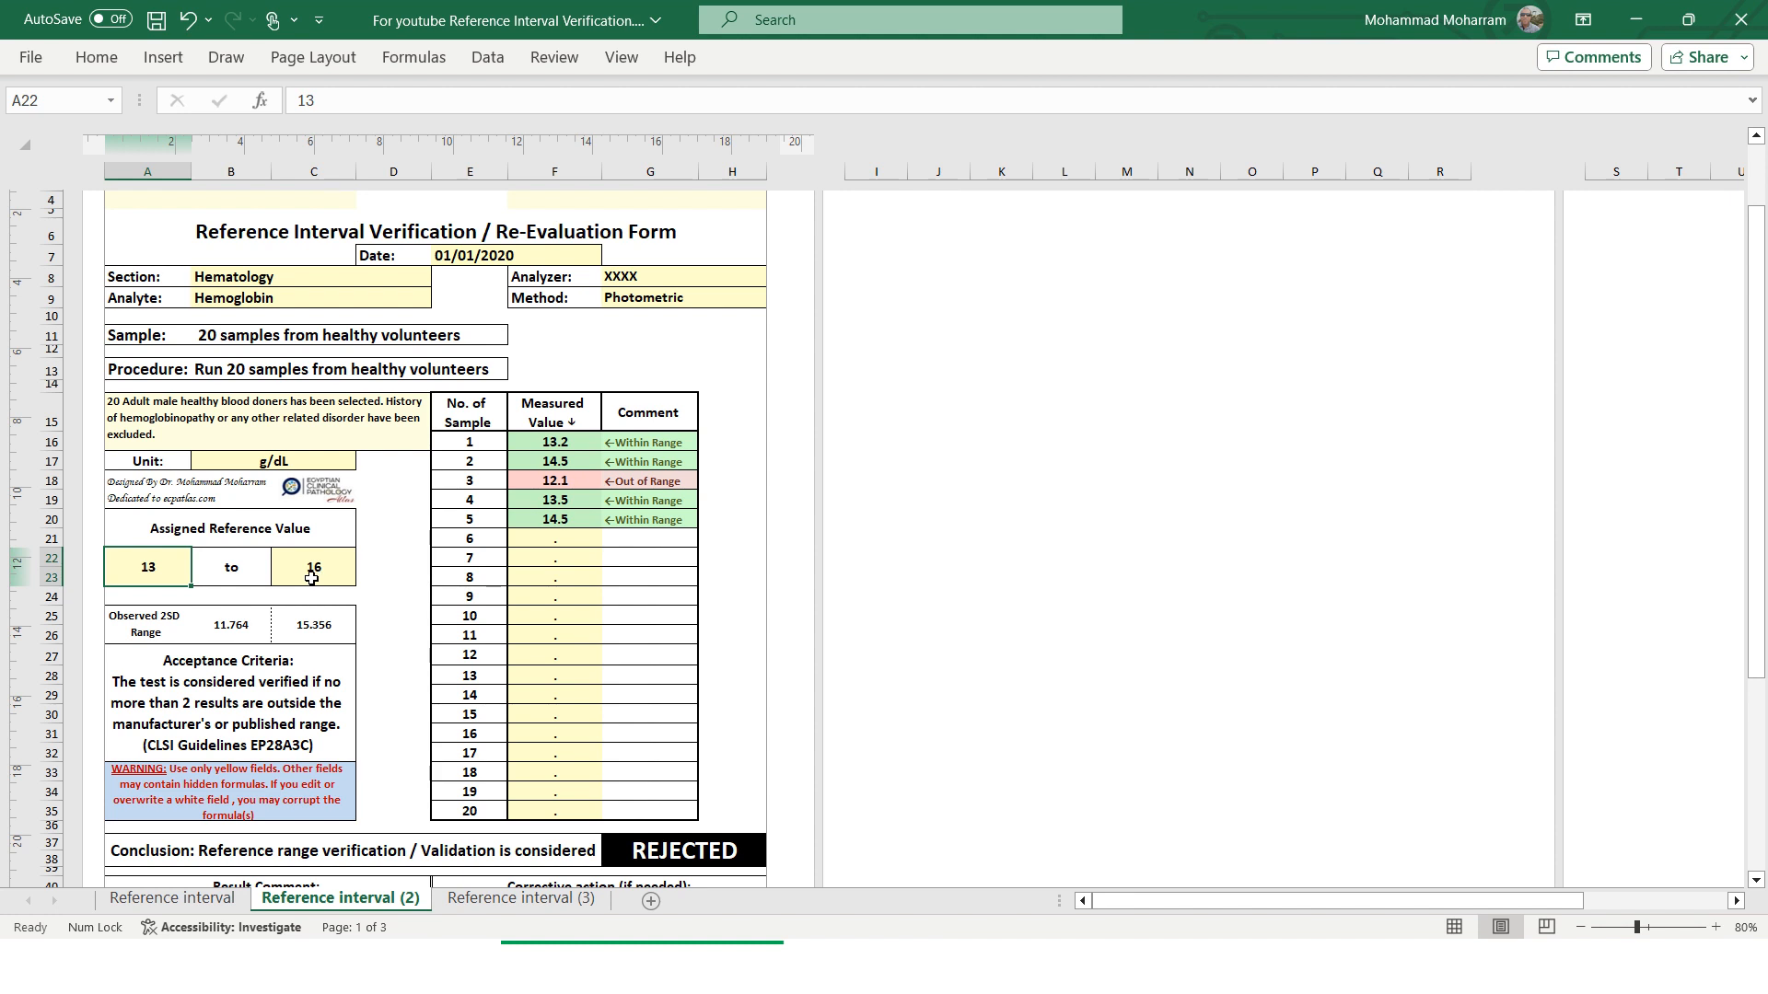
scroll(304, 580, down, 2)
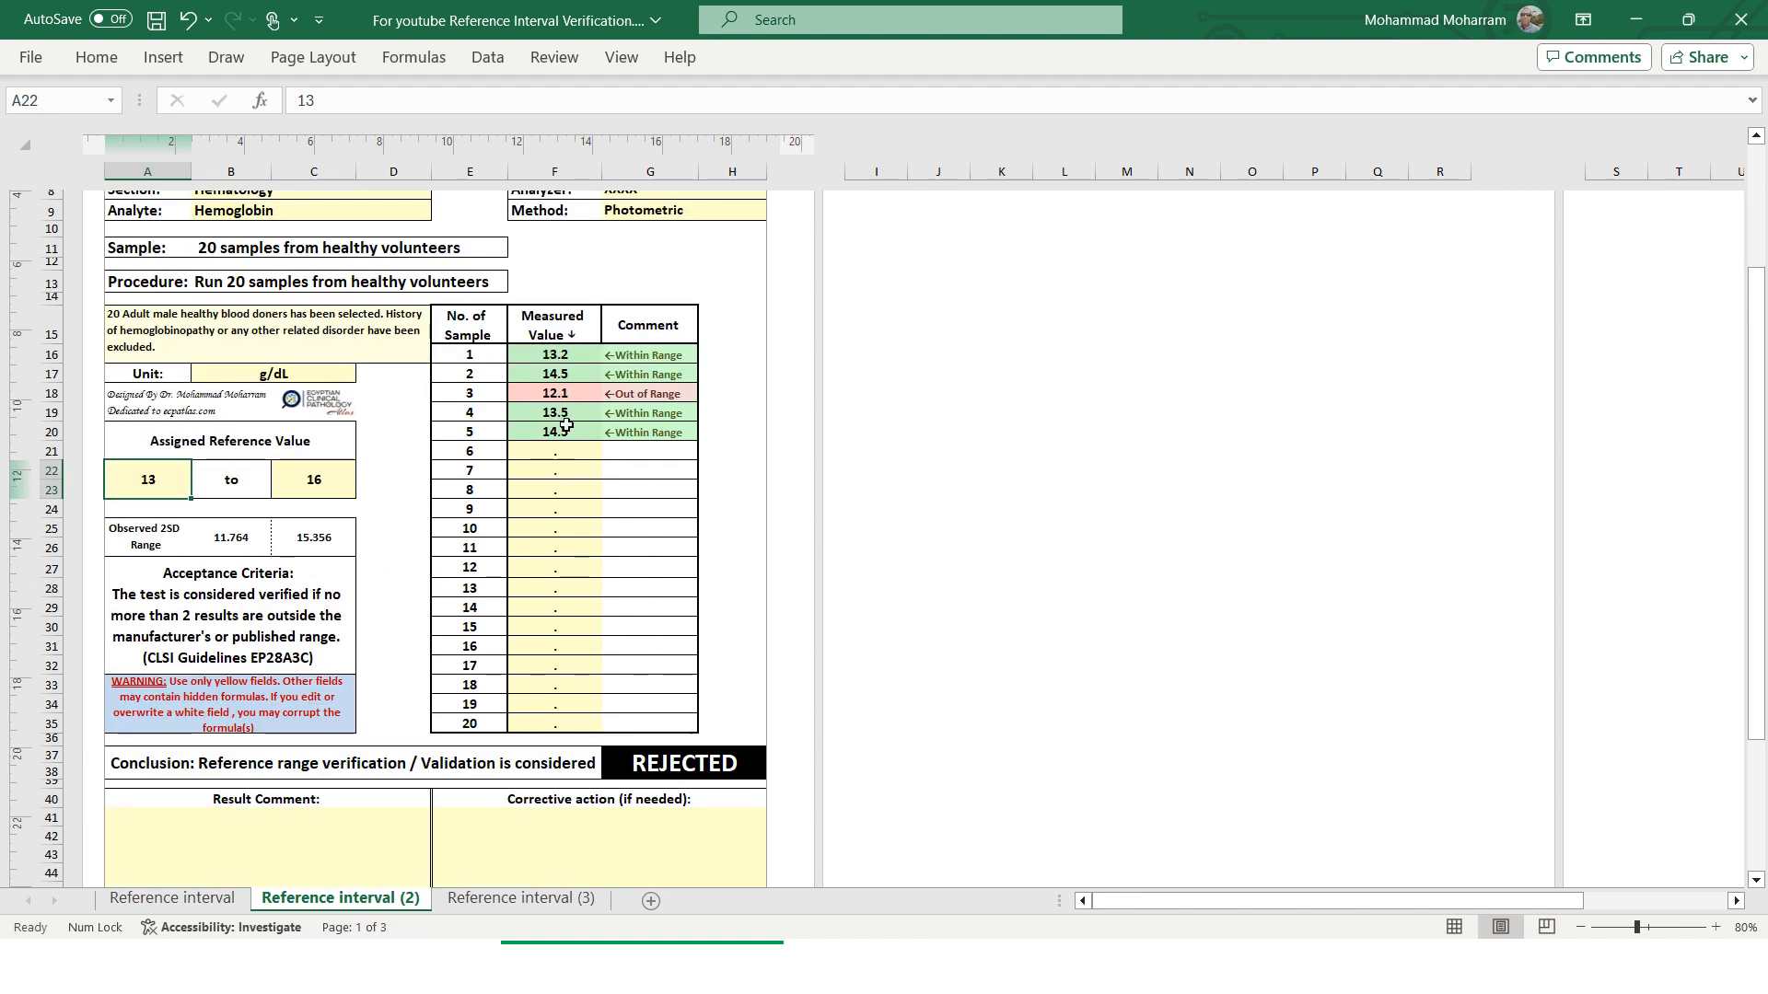
click(541, 453)
text(13.2)
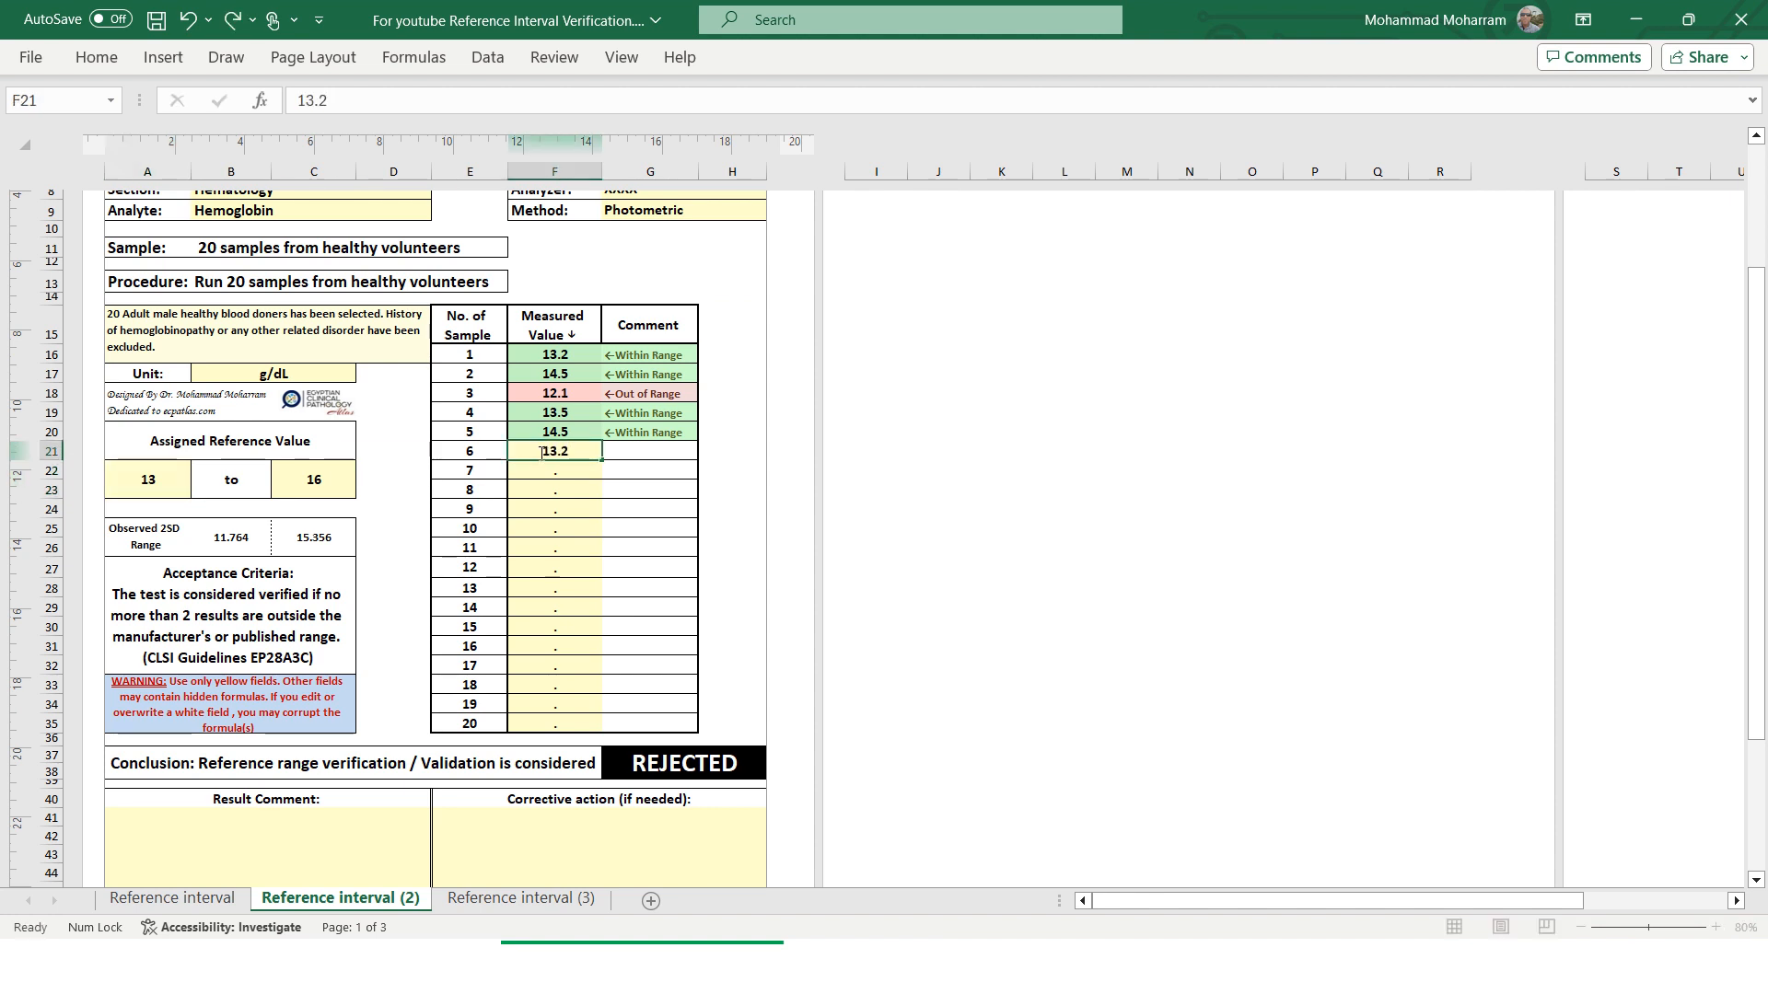
key(Return)
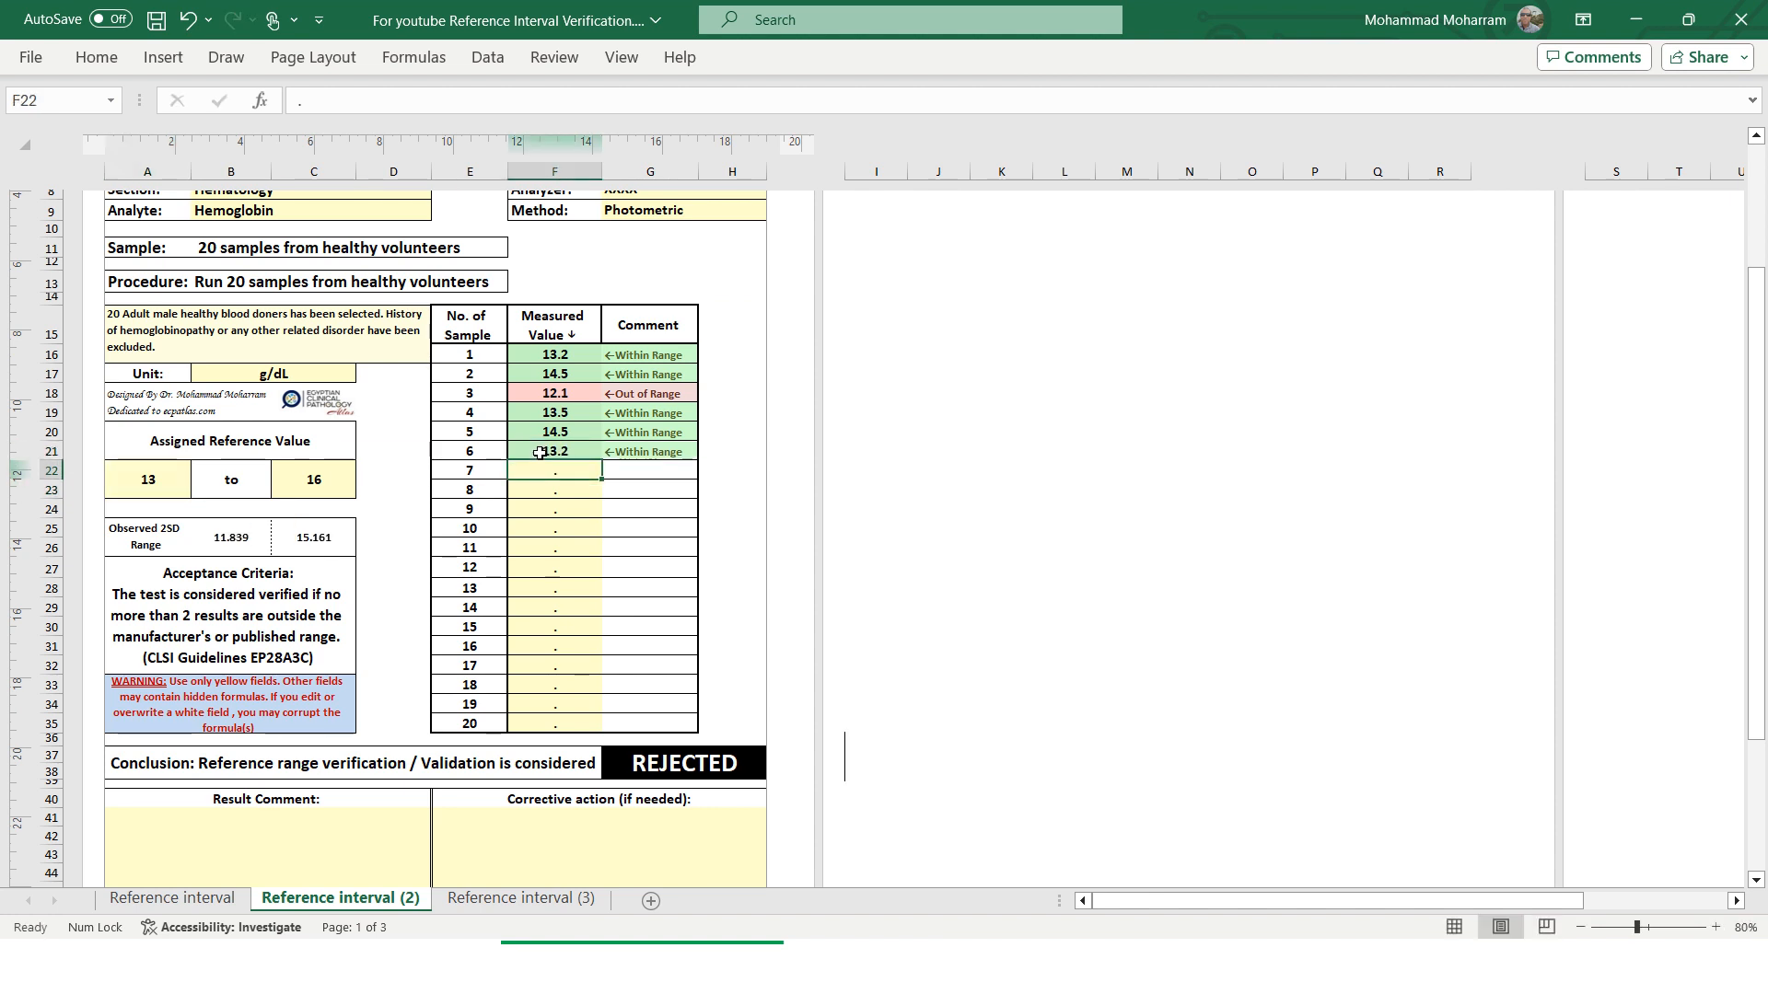
text(14.5)
key(Return)
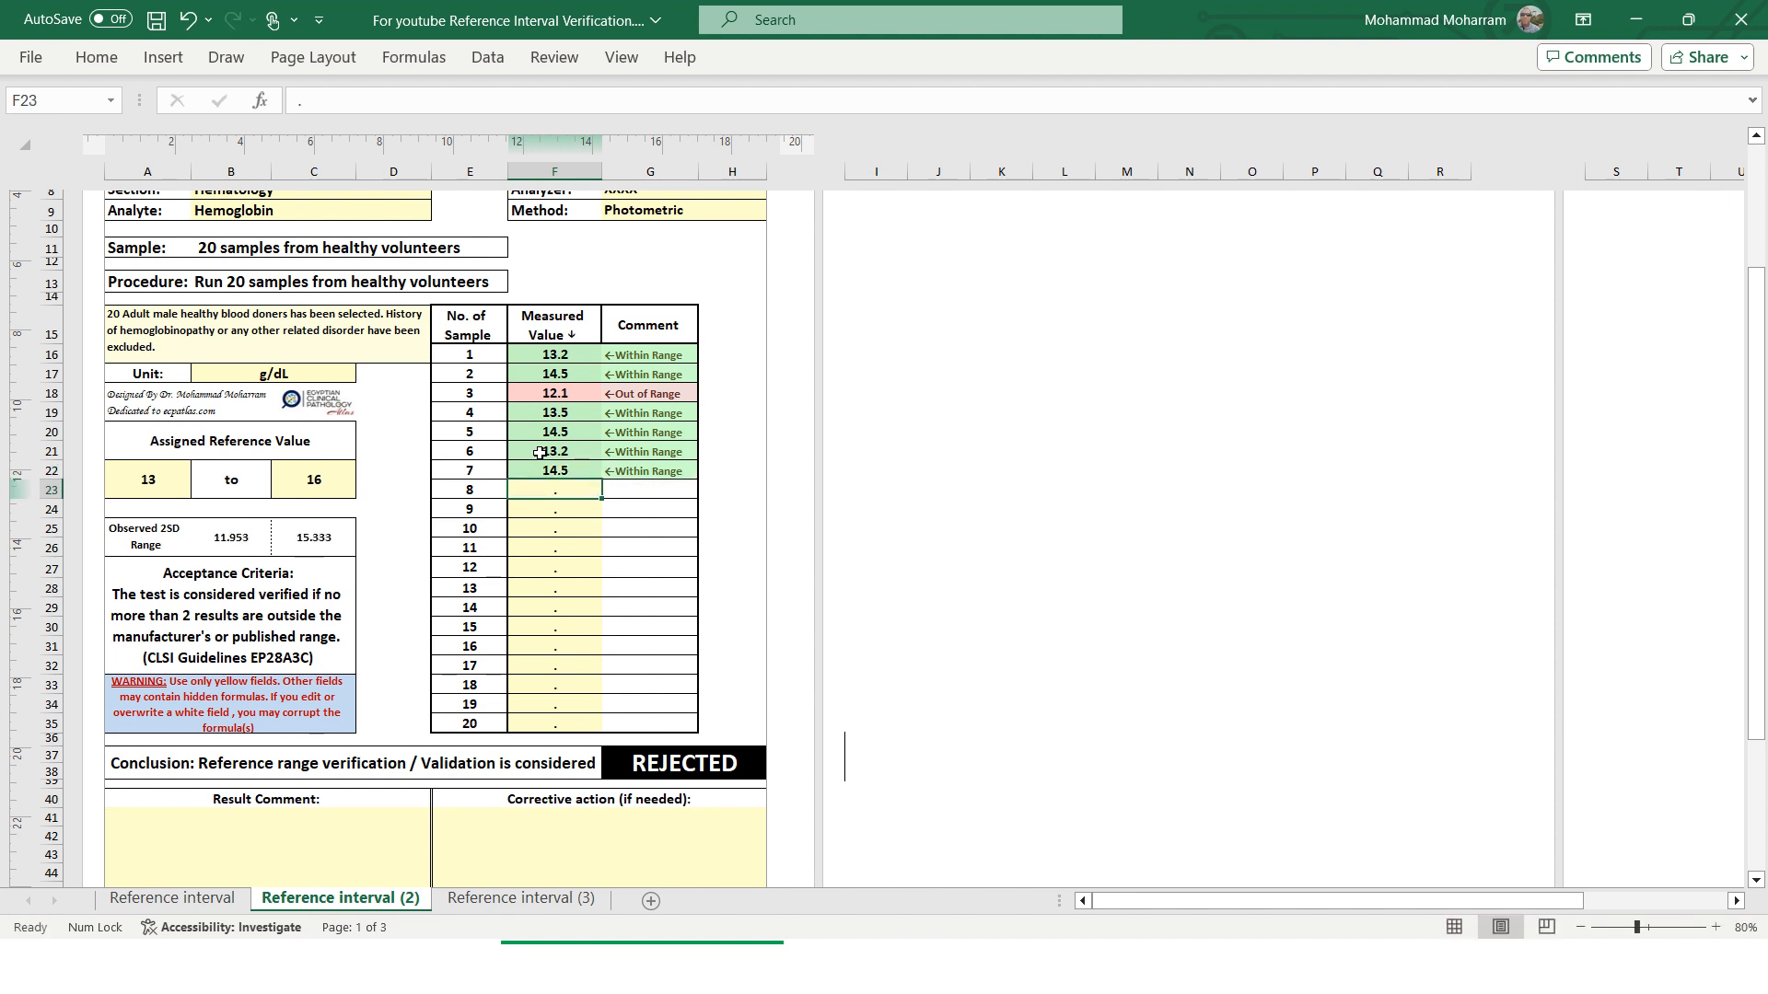
text(12)
key(Return)
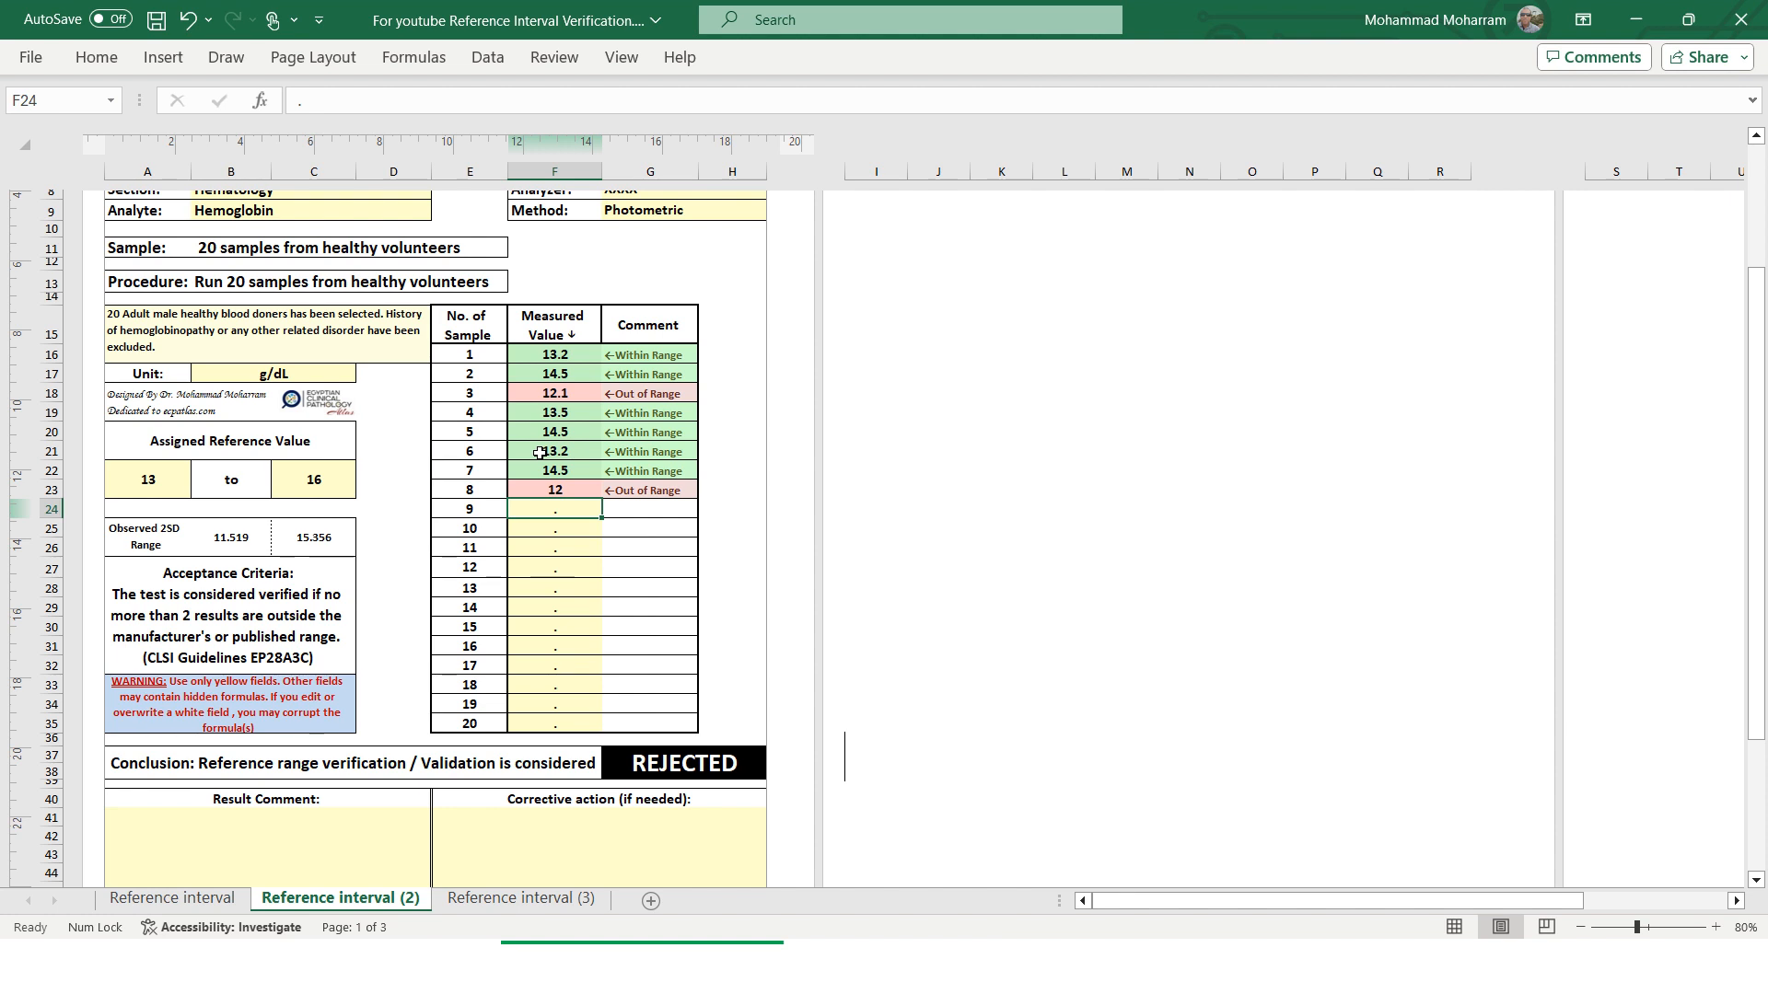
text(16.5)
key(Return)
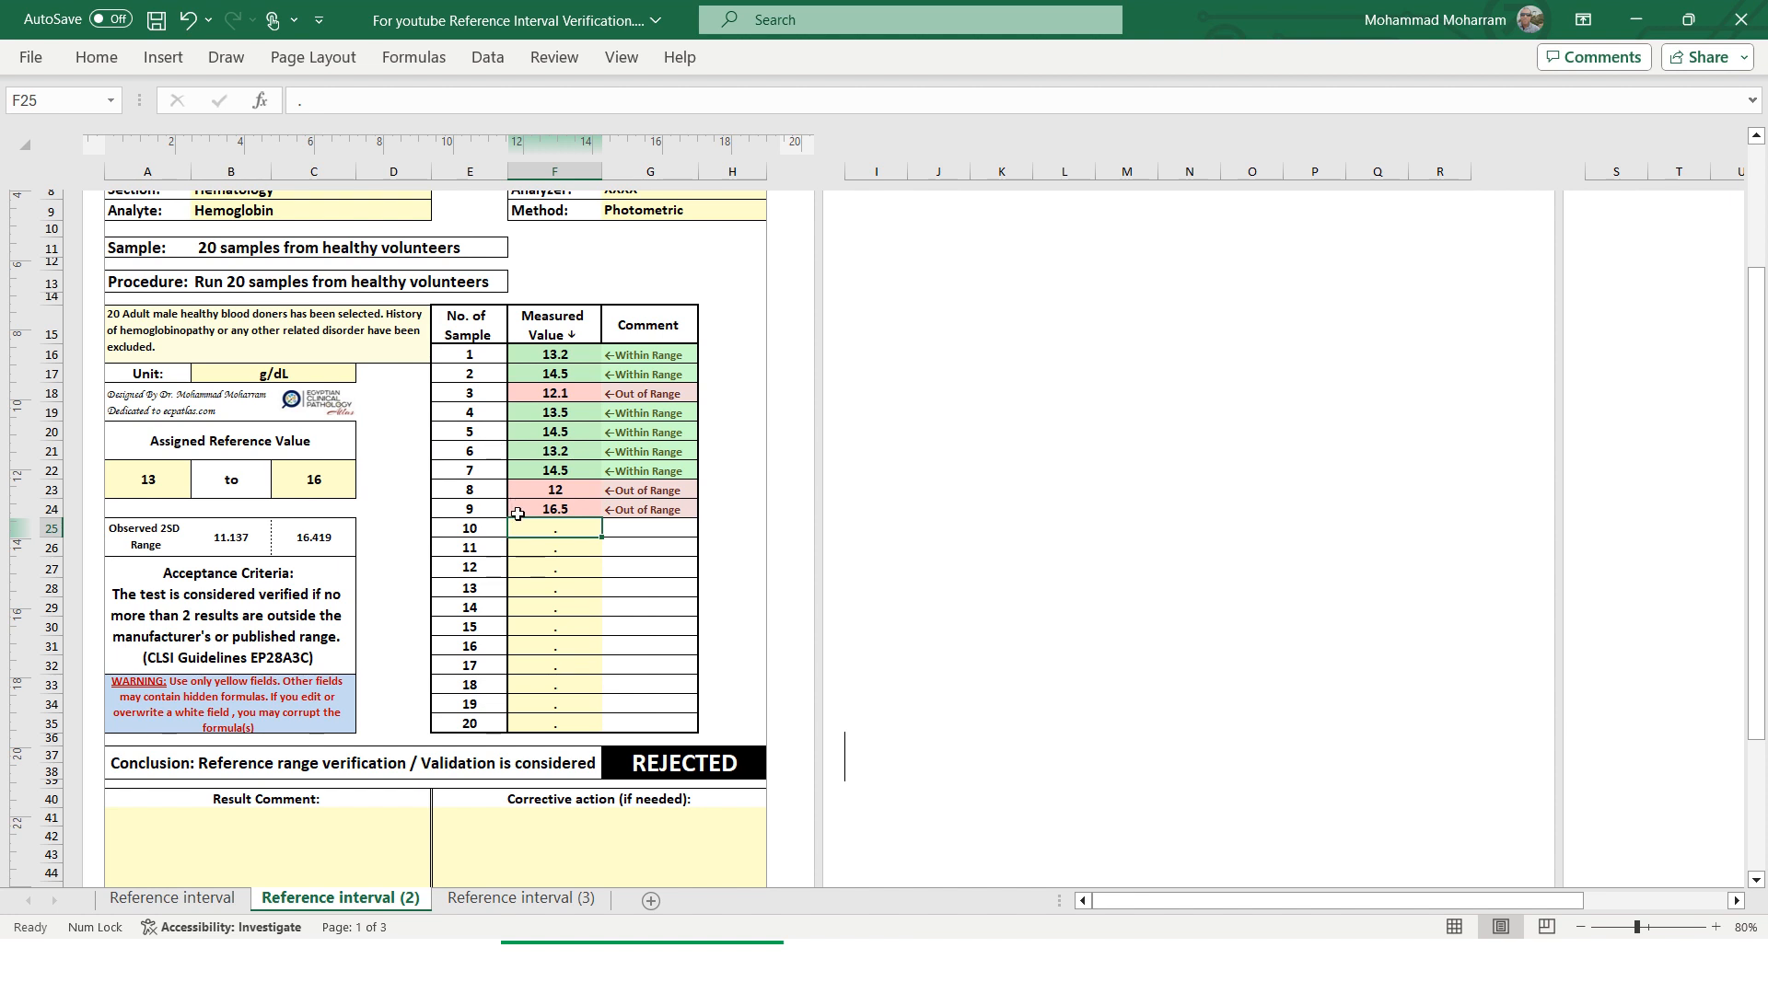
- On the Reference interval (3) sheet, change the measured value of sample 14 to 13.5
click(500, 907)
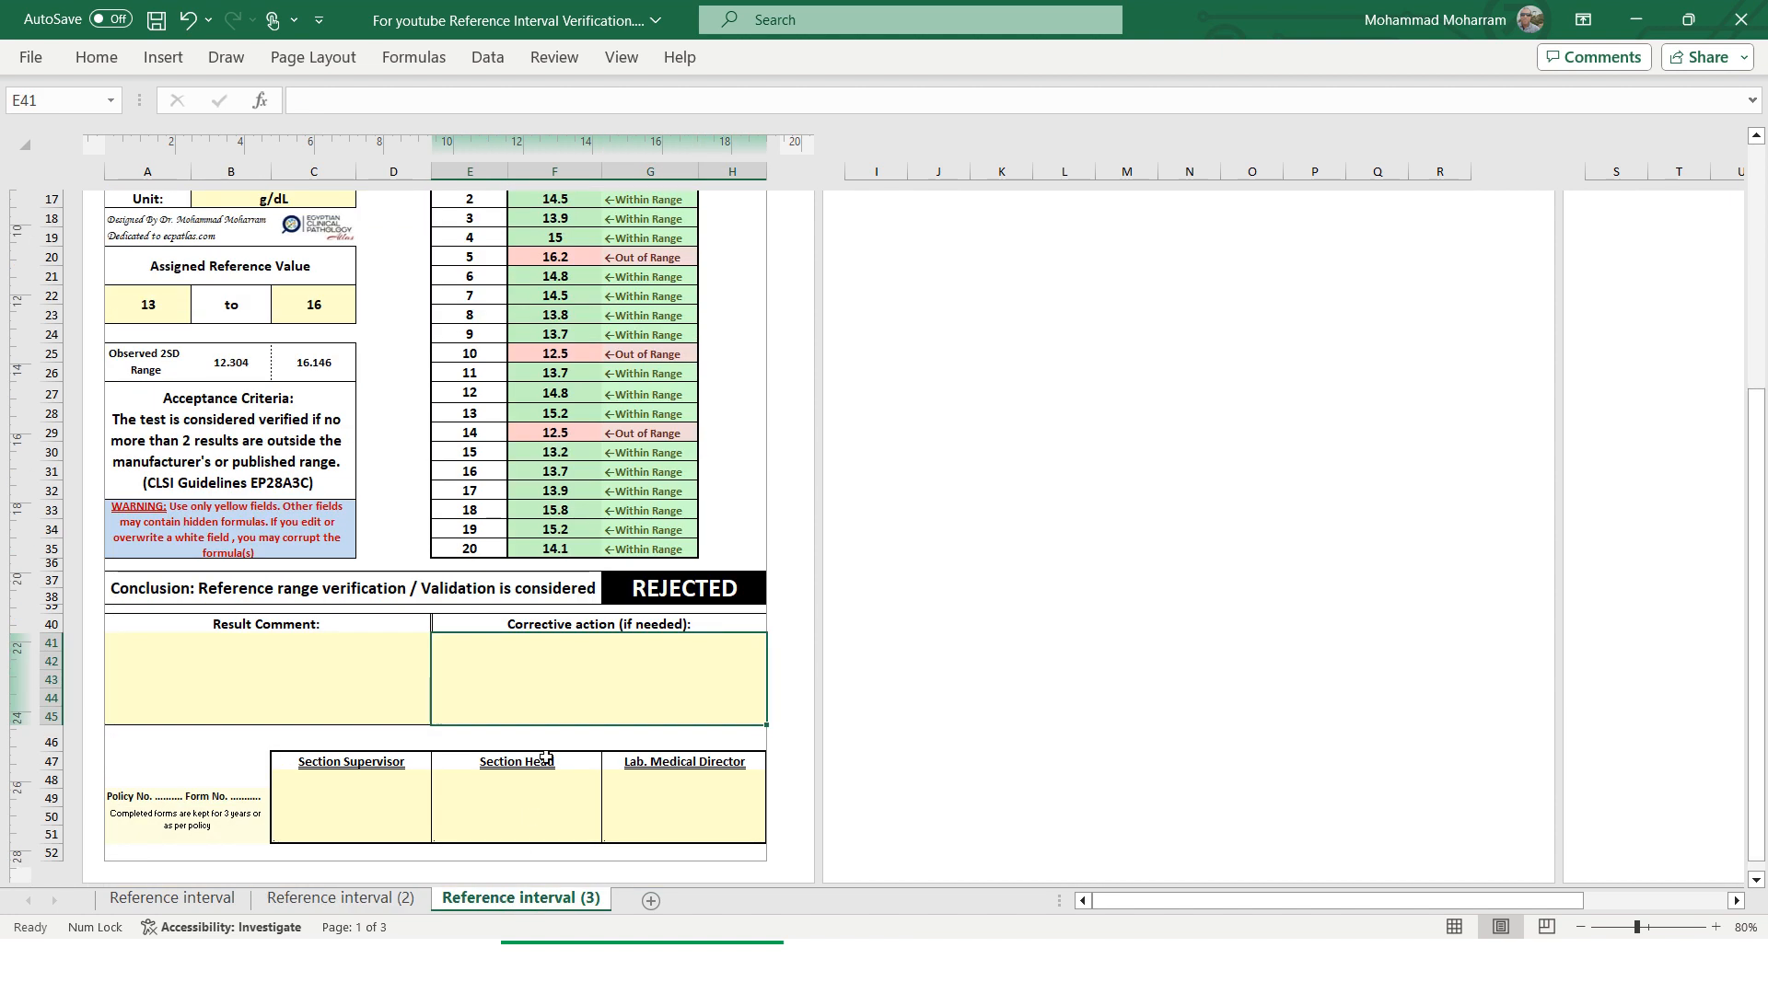
scroll(547, 756, up, 2)
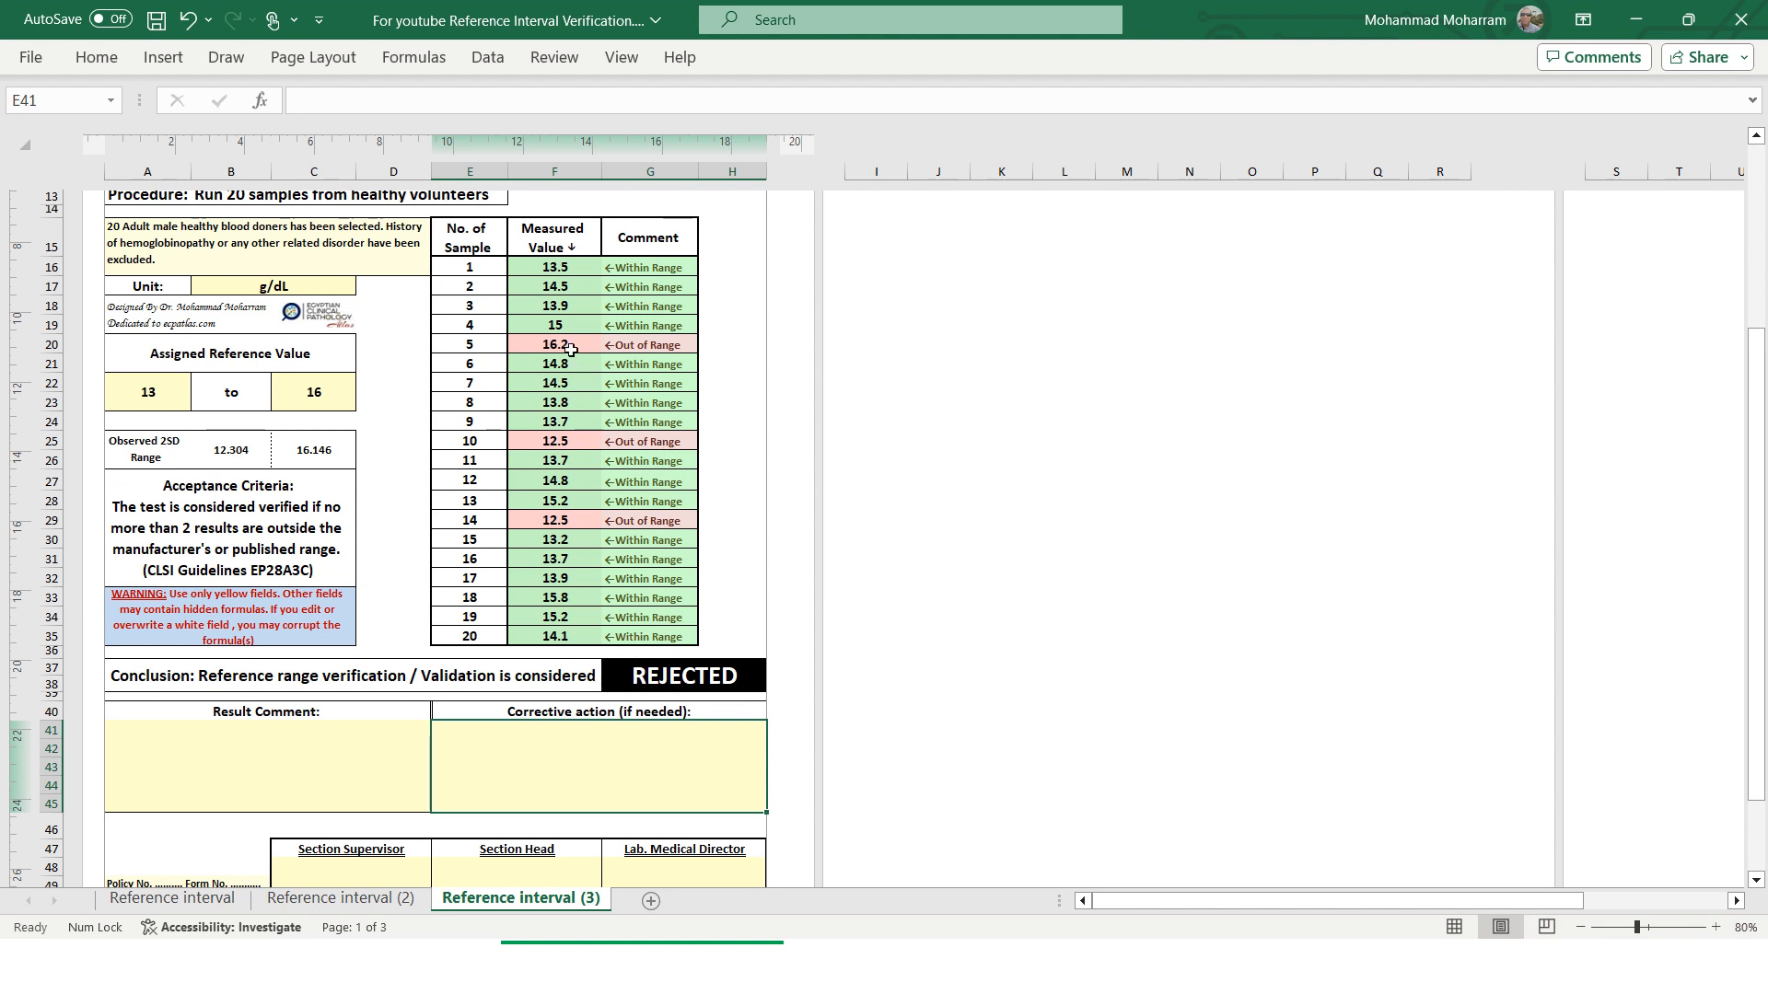
click(554, 522)
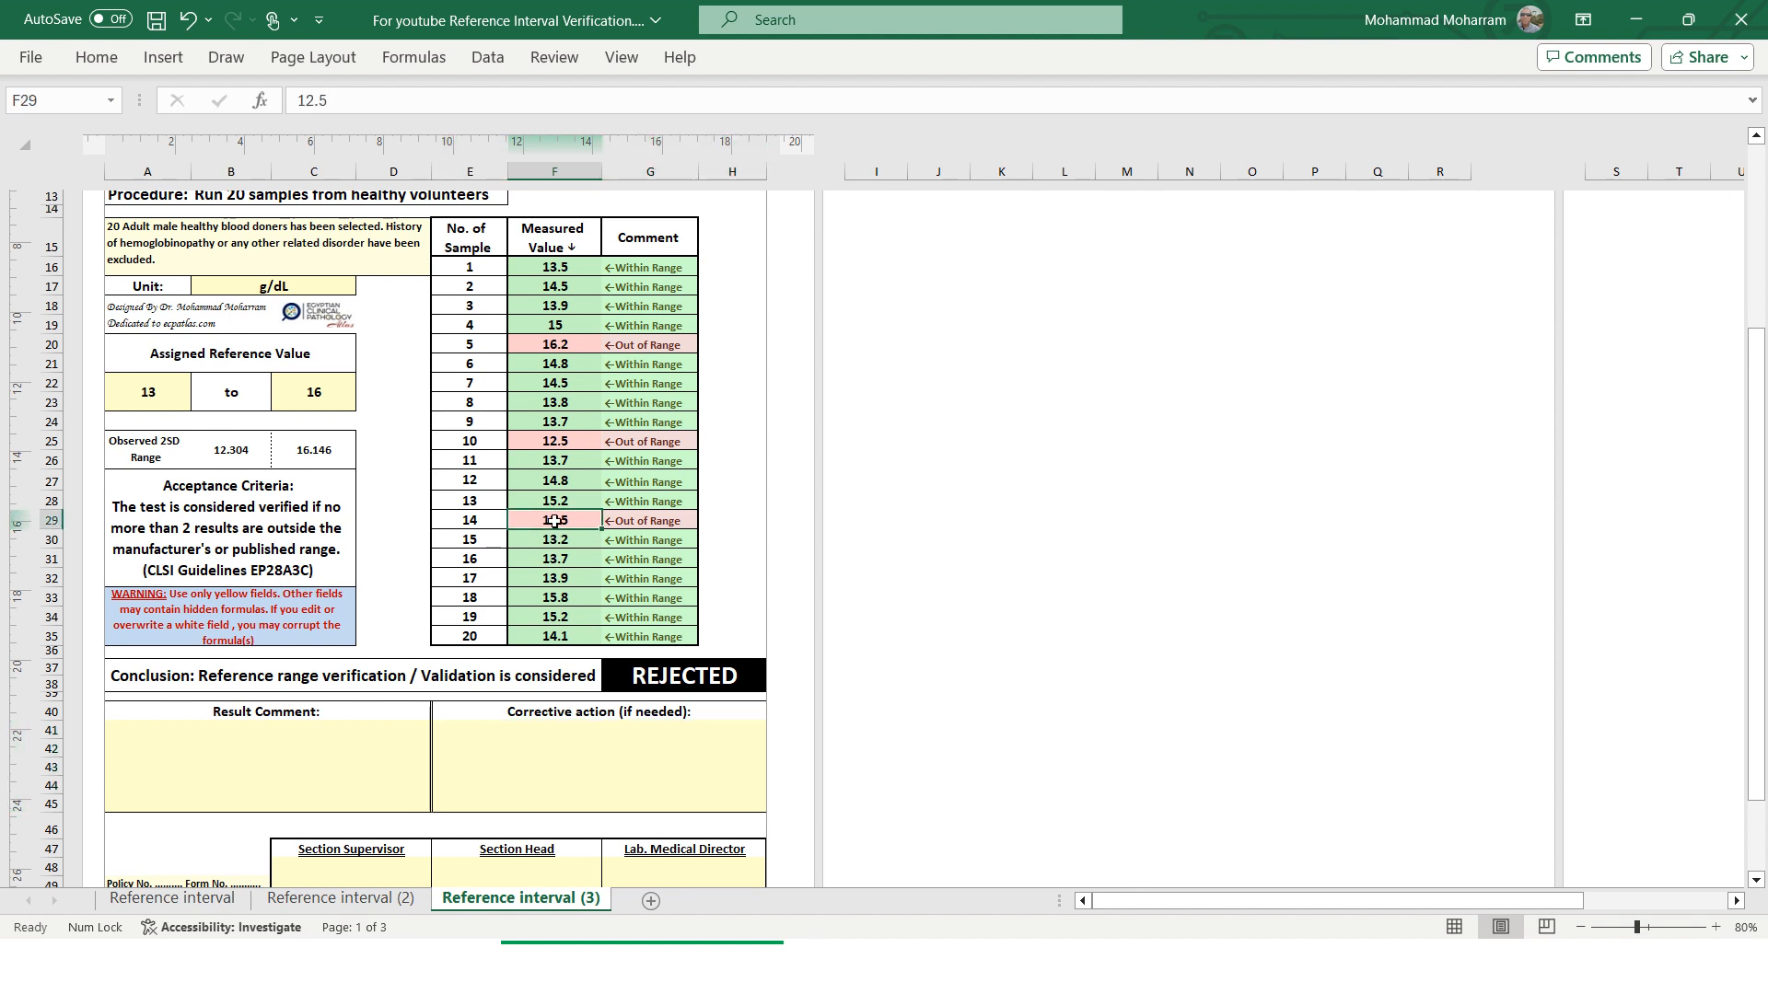
text(1)
text(5)
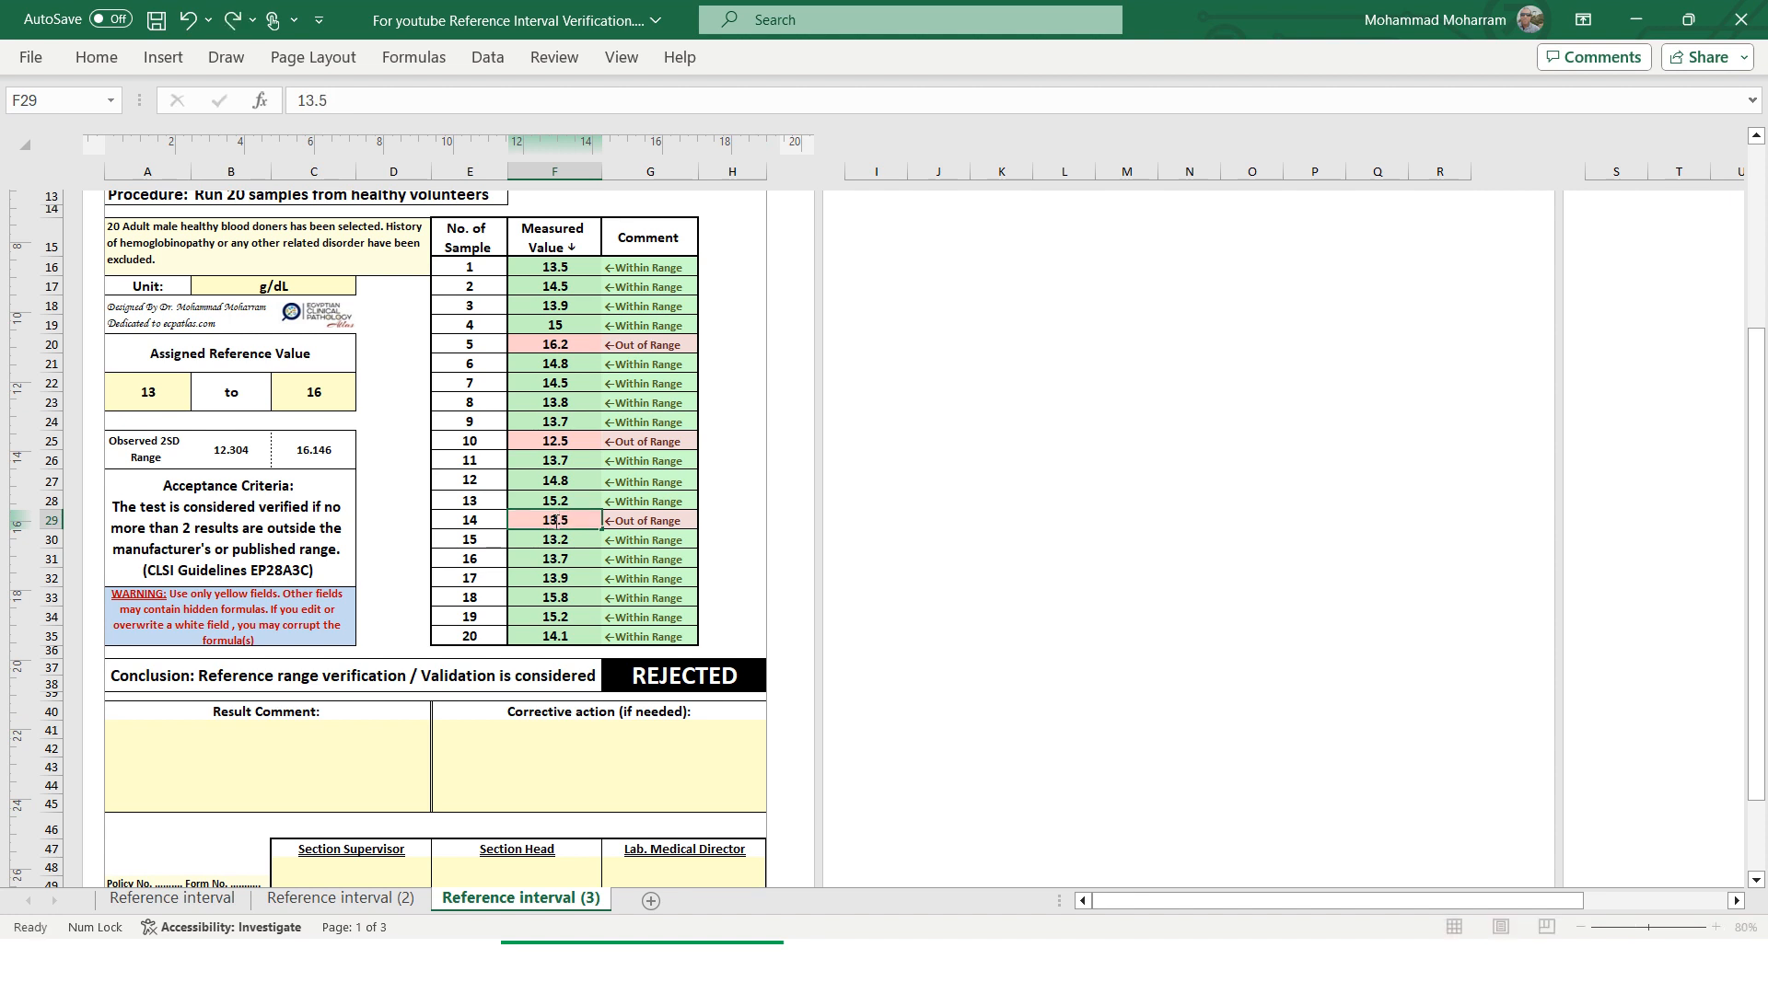
key(Return)
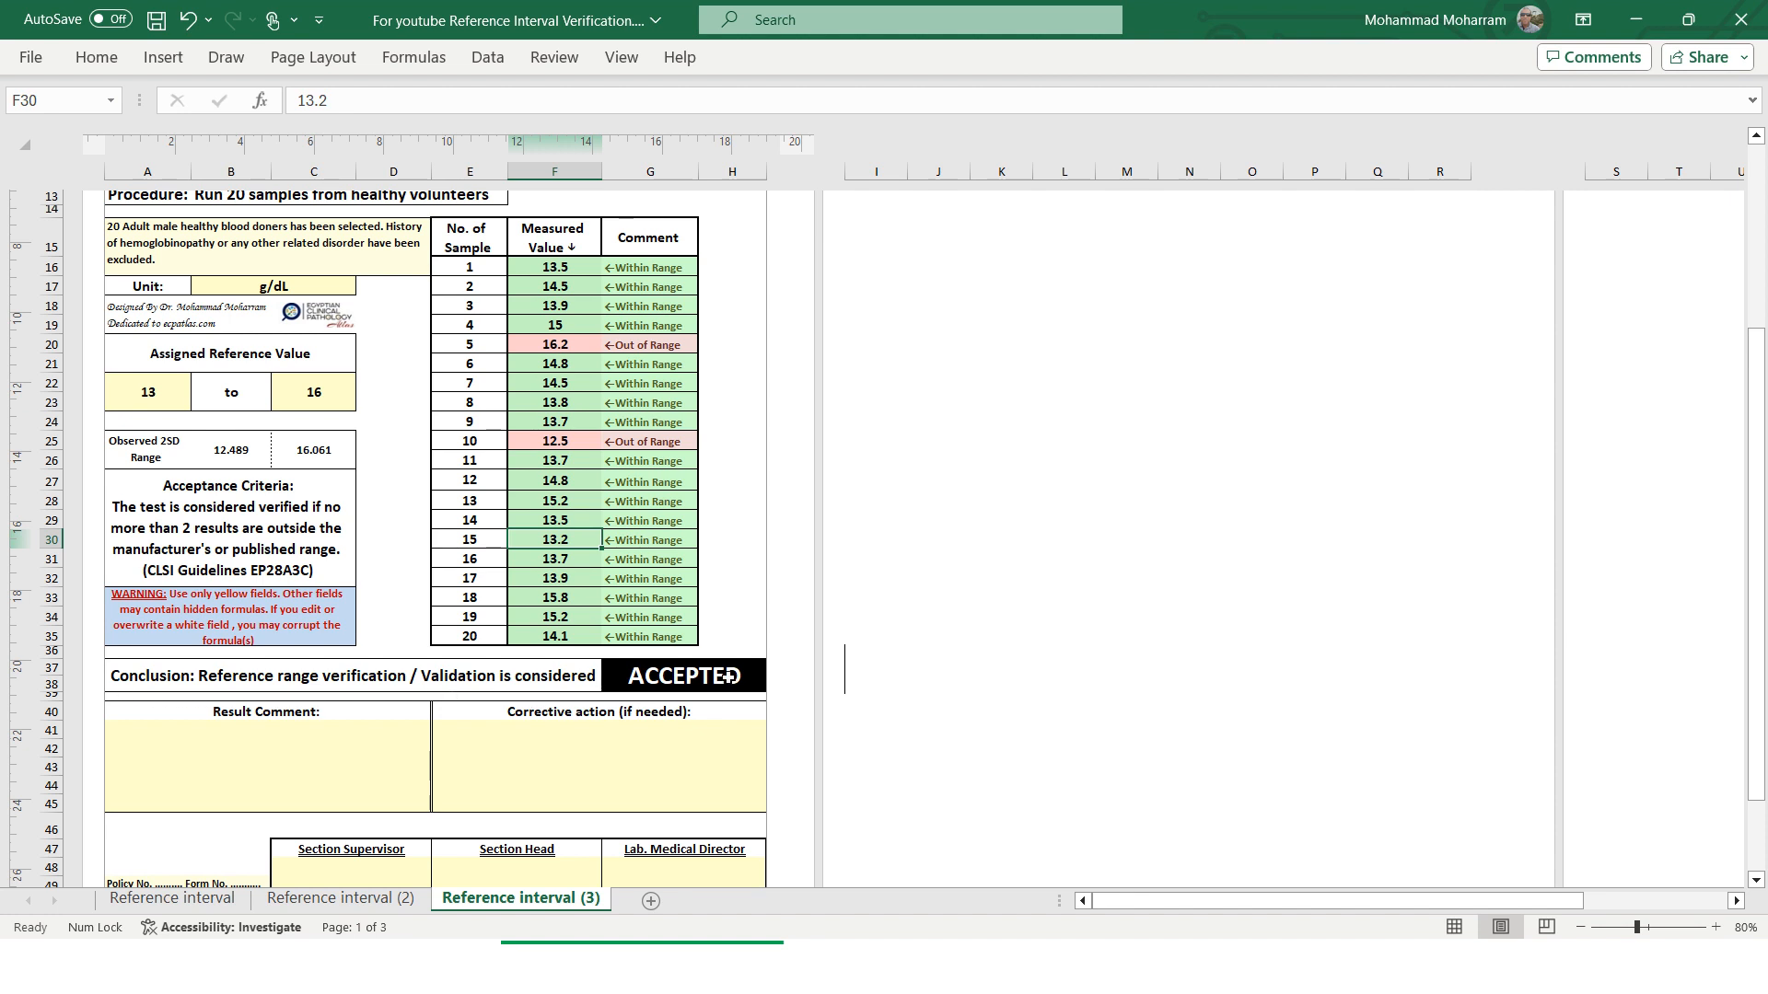
- Change the measured value of sample 10 to 13.8
click(542, 272)
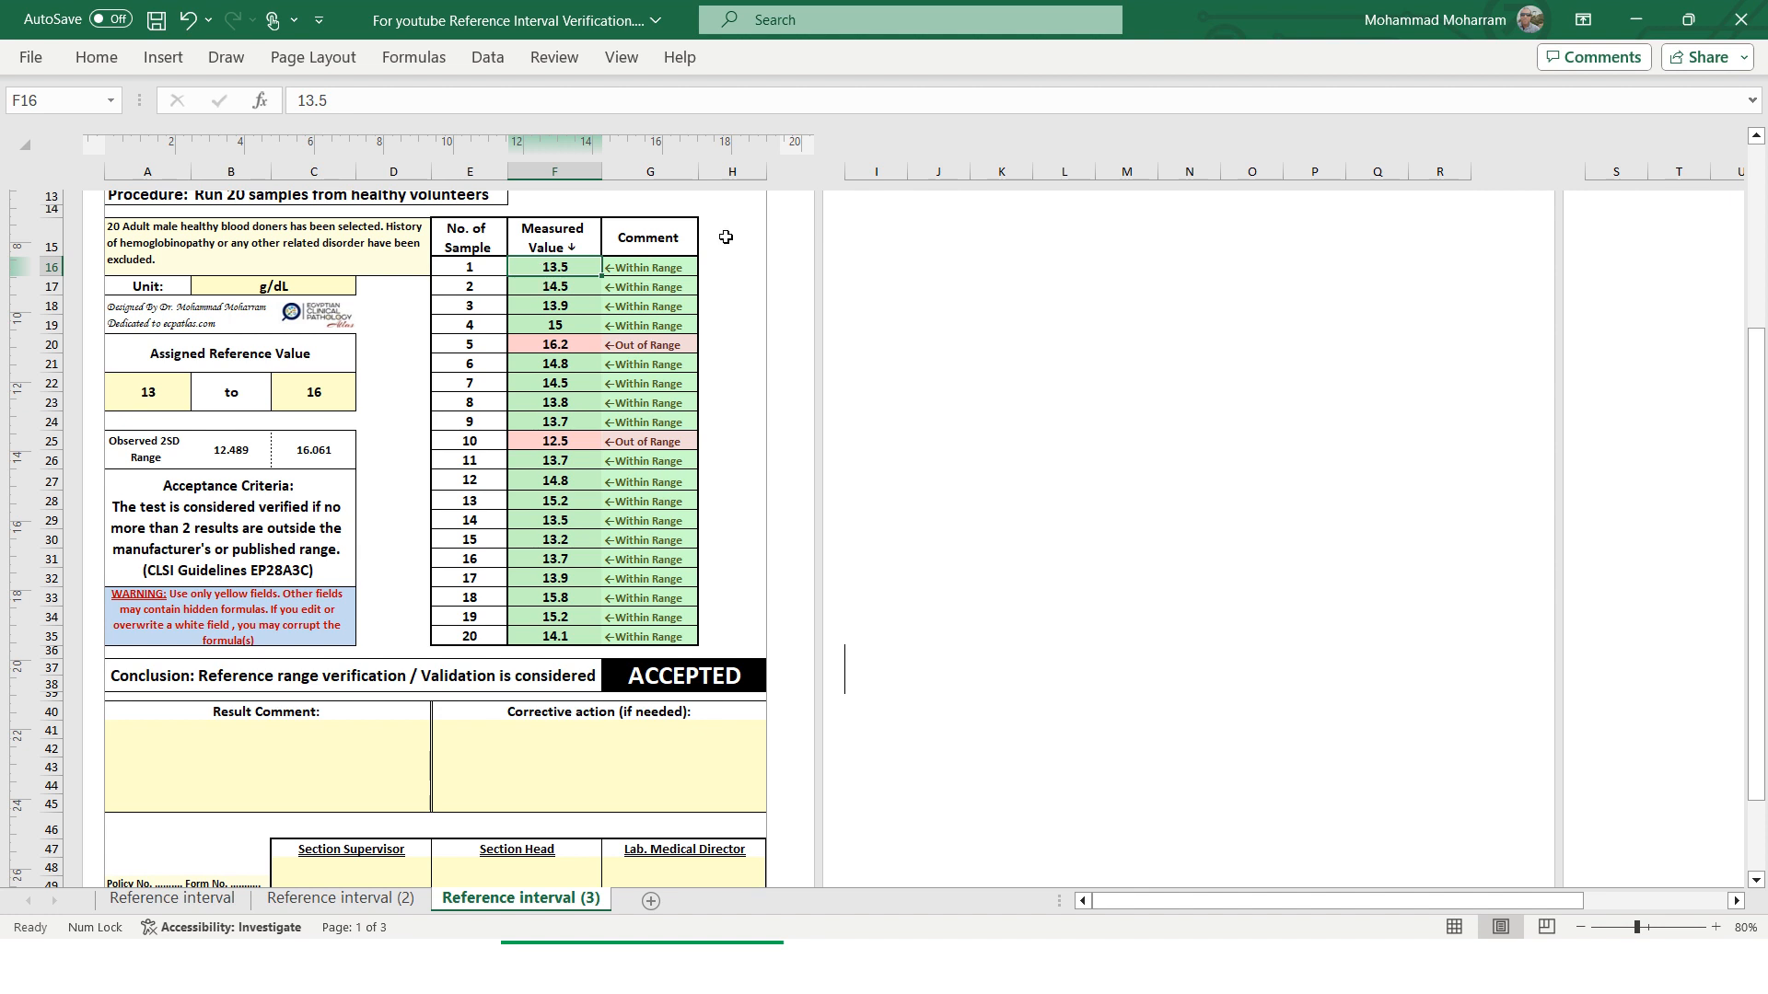
click(665, 273)
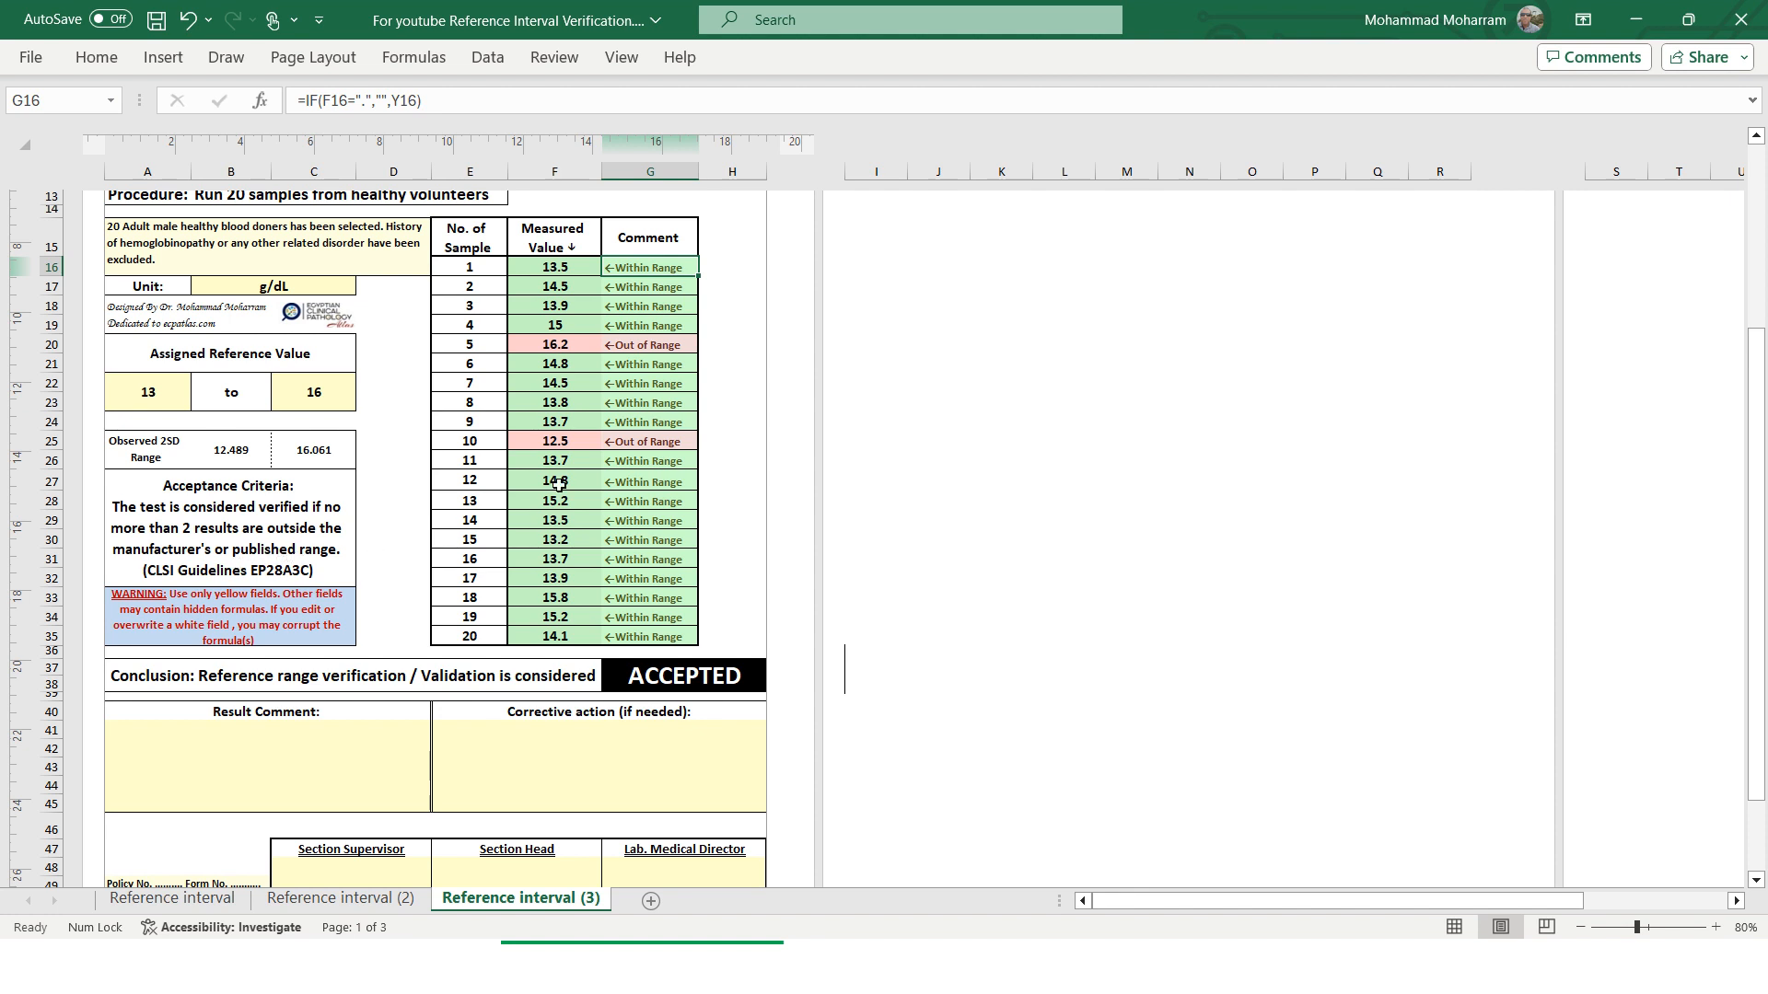
click(546, 445)
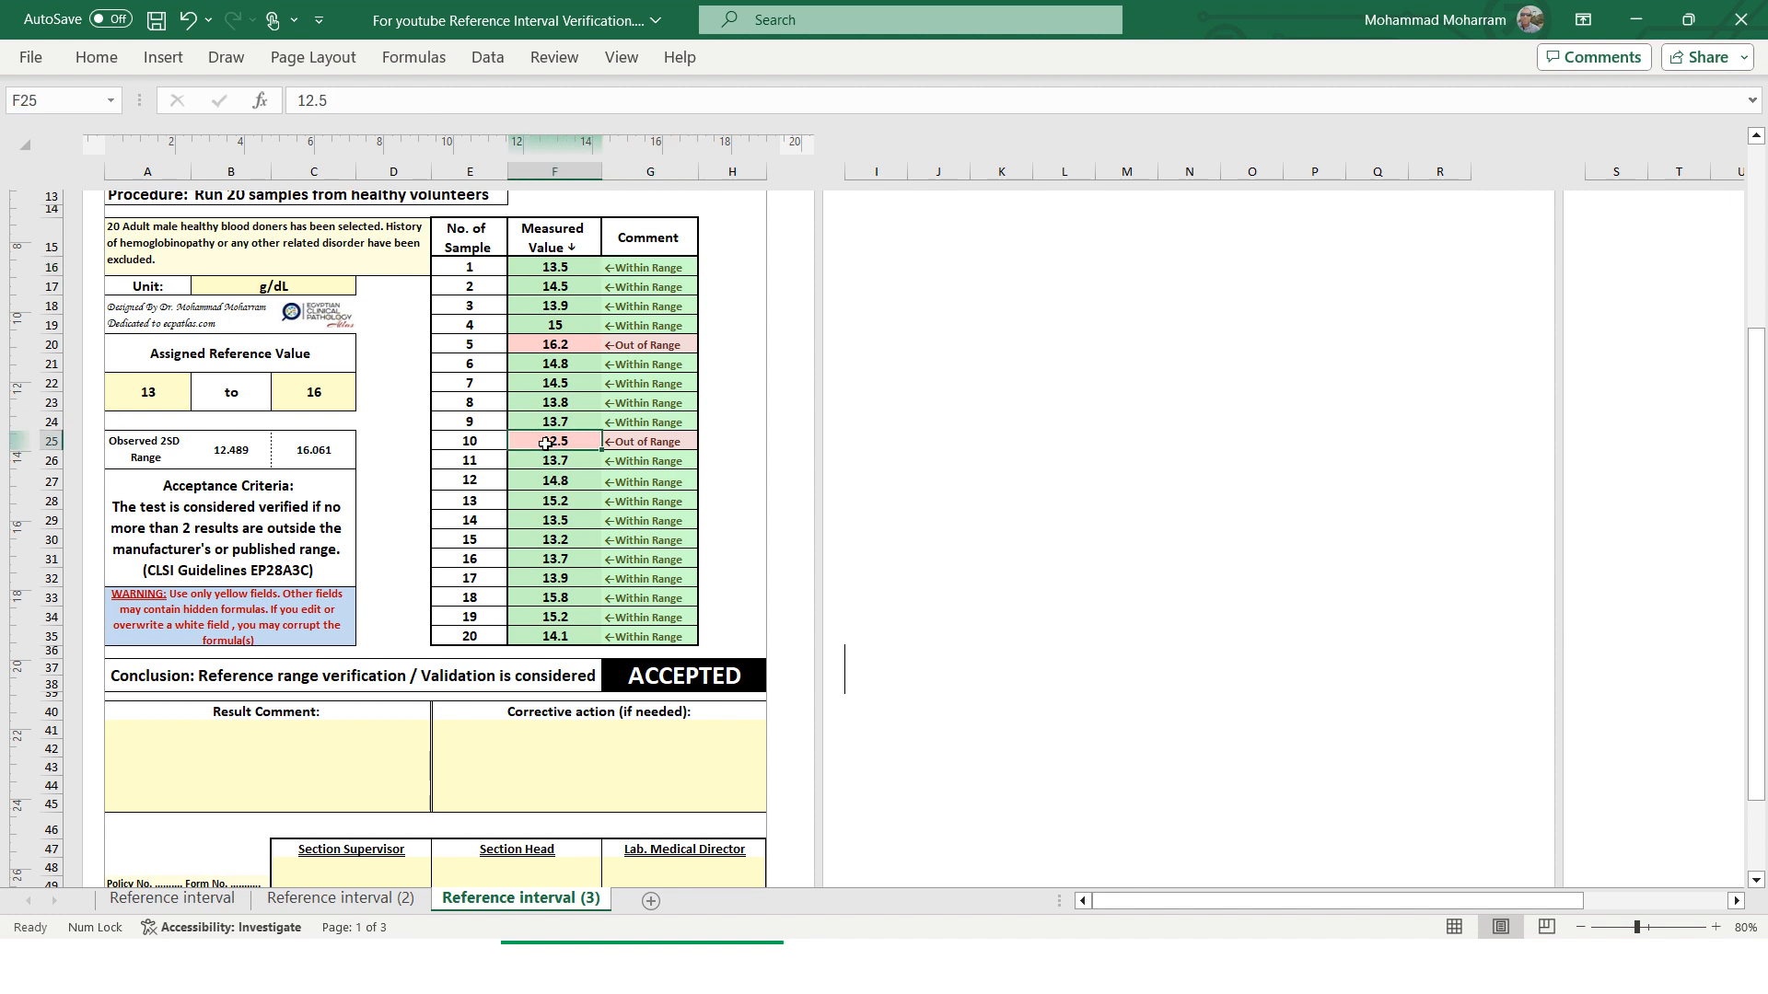
text(13.)
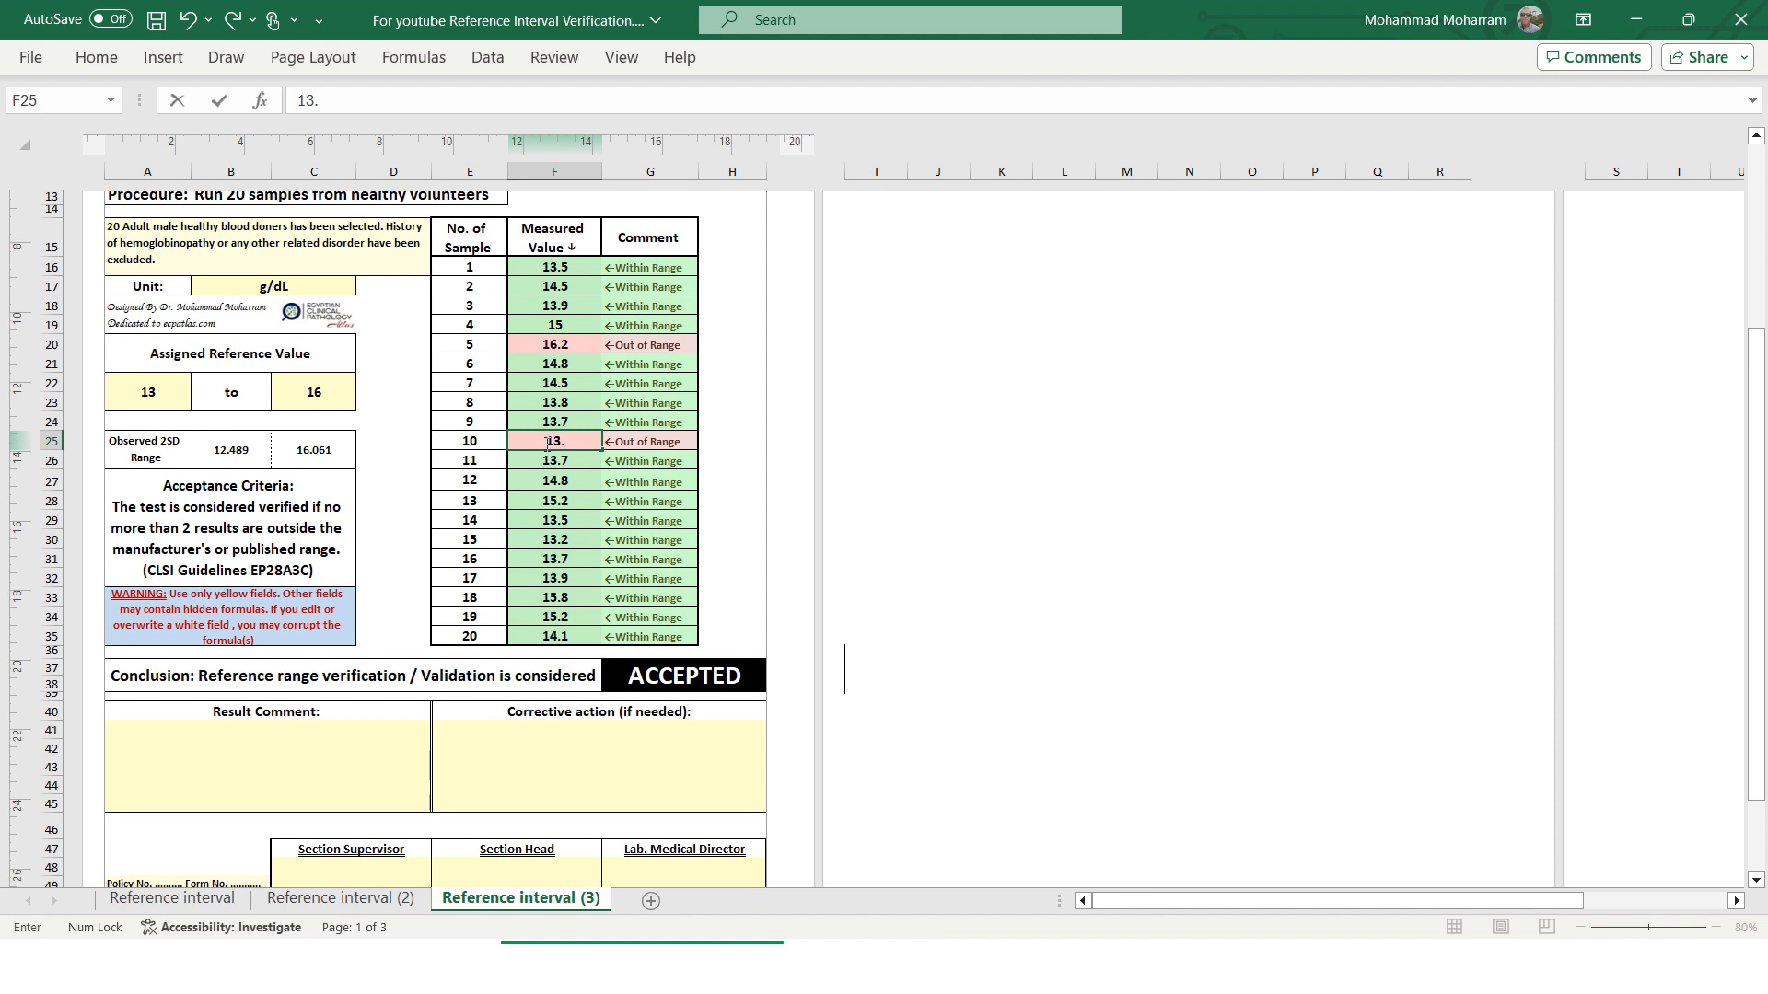
text(8)
key(Return)
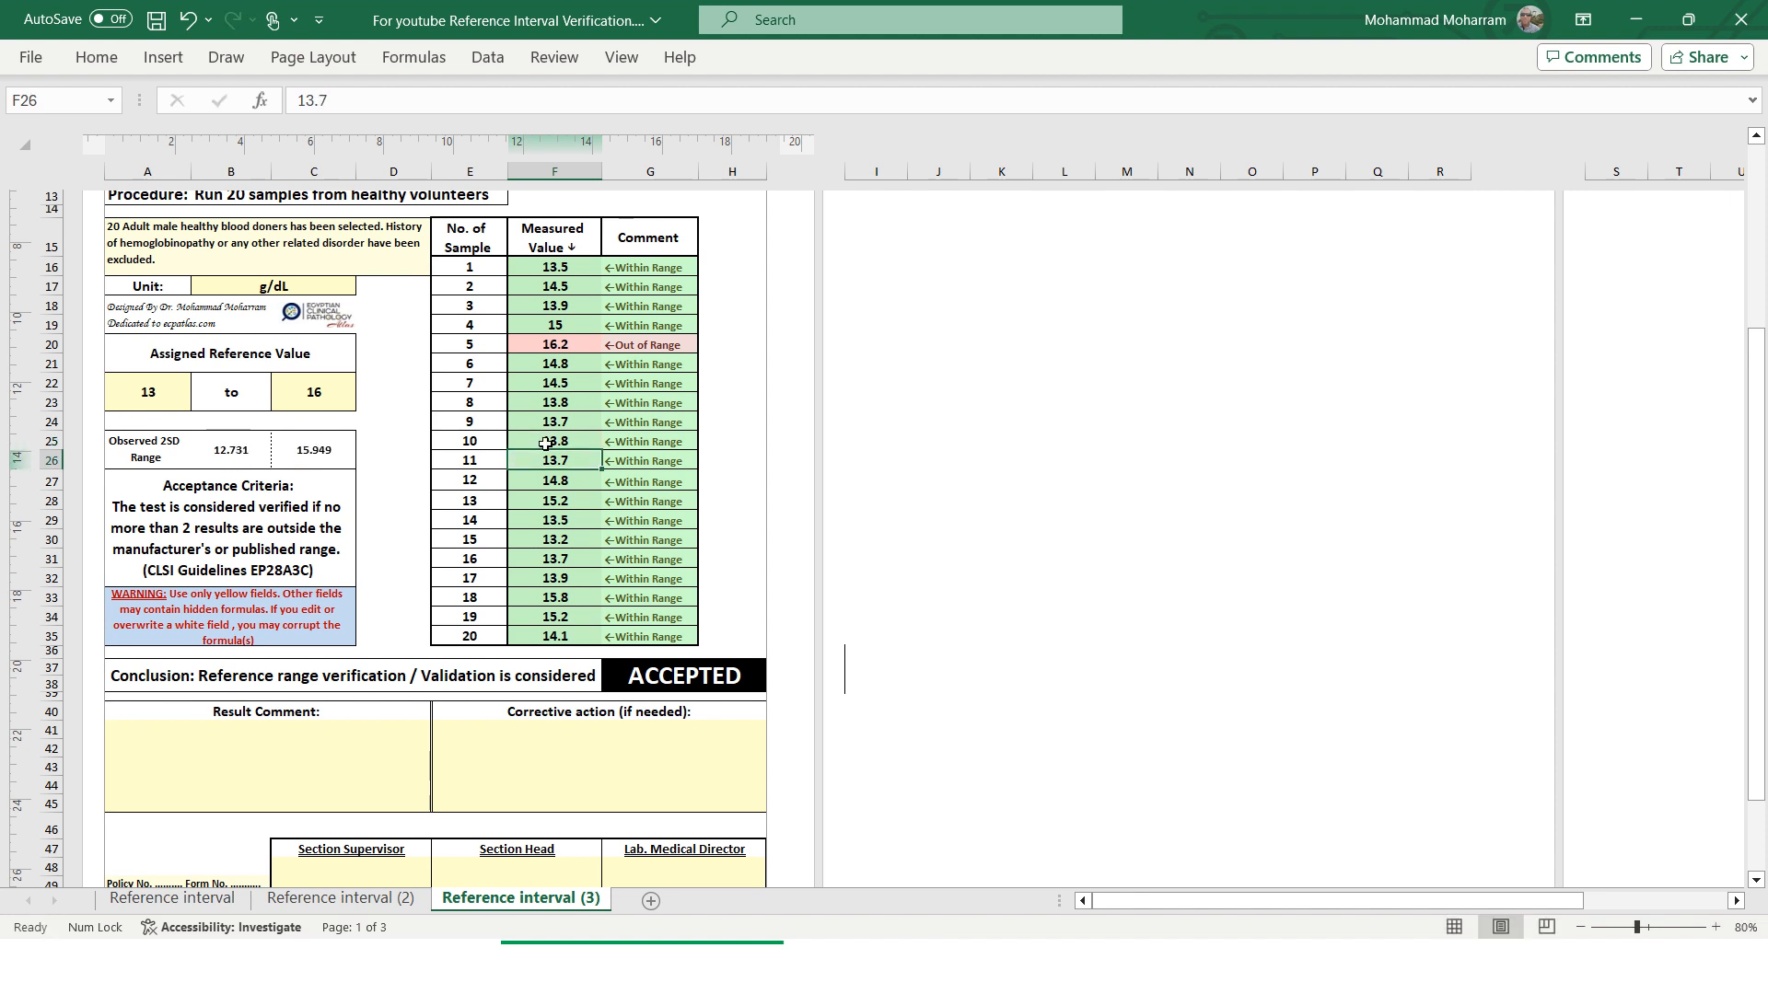
- Change the measured values of samples 5, 6 and 7 to 14, 12 and 16.5
click(555, 345)
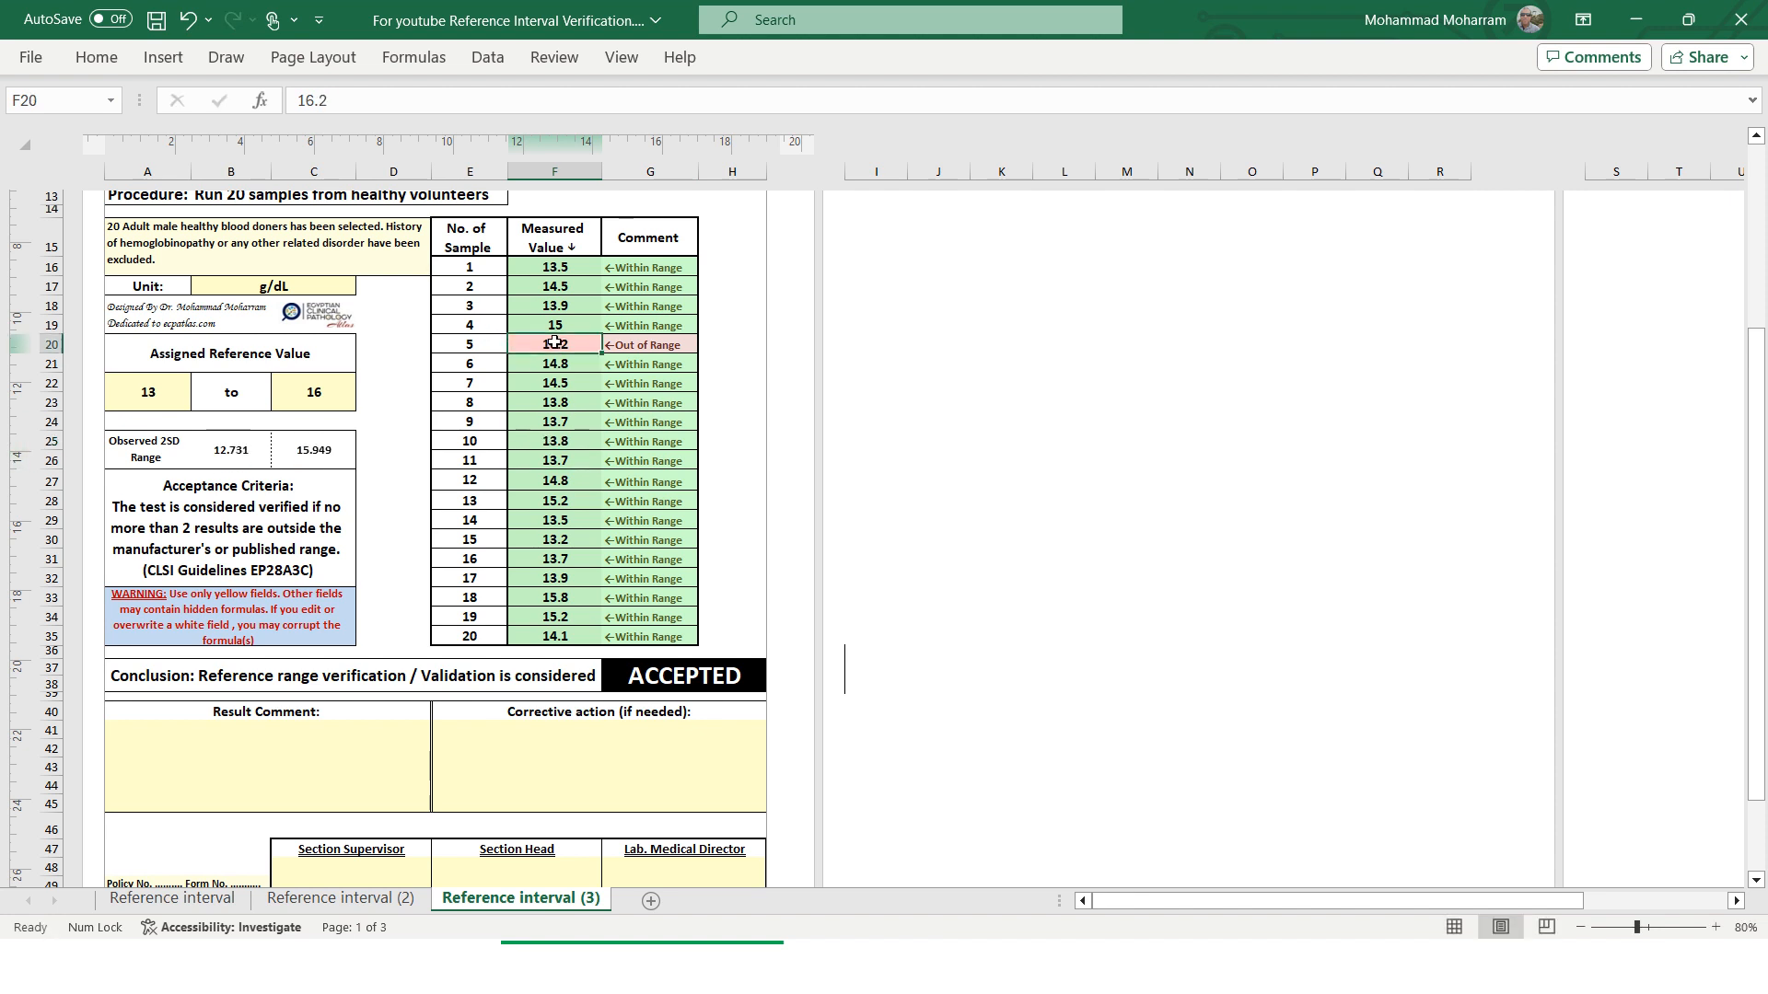
text(14)
key(Return)
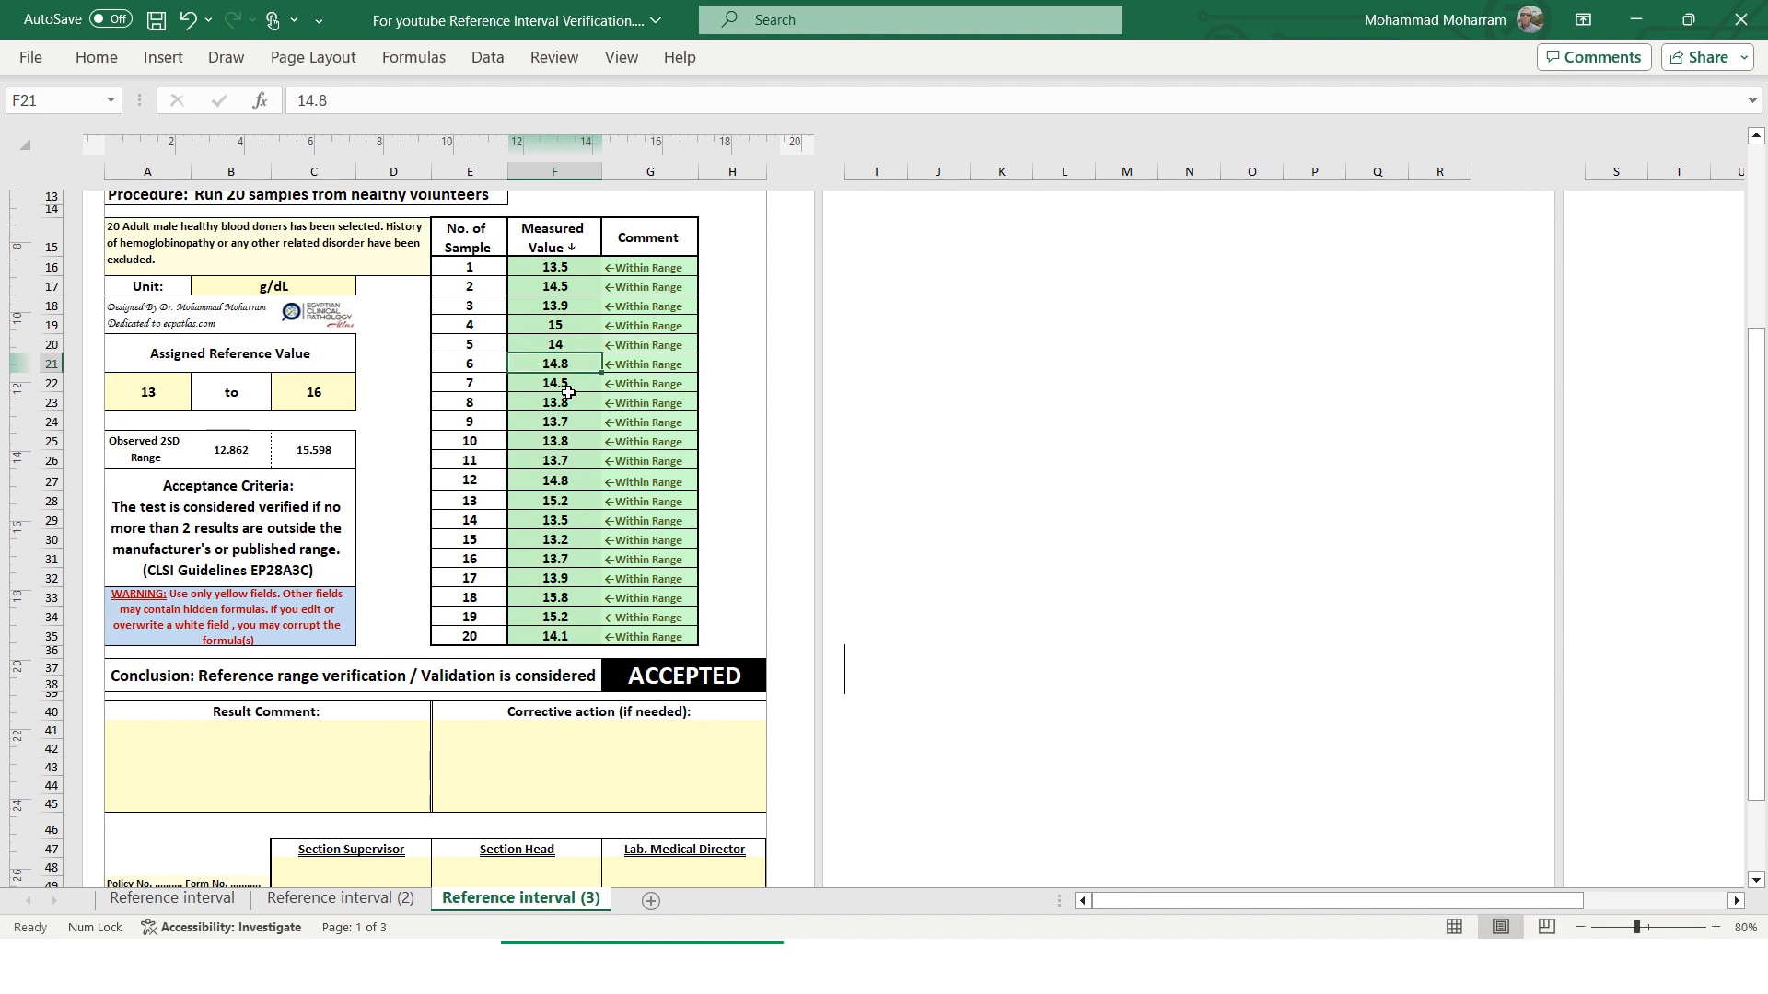
text(12)
key(Return)
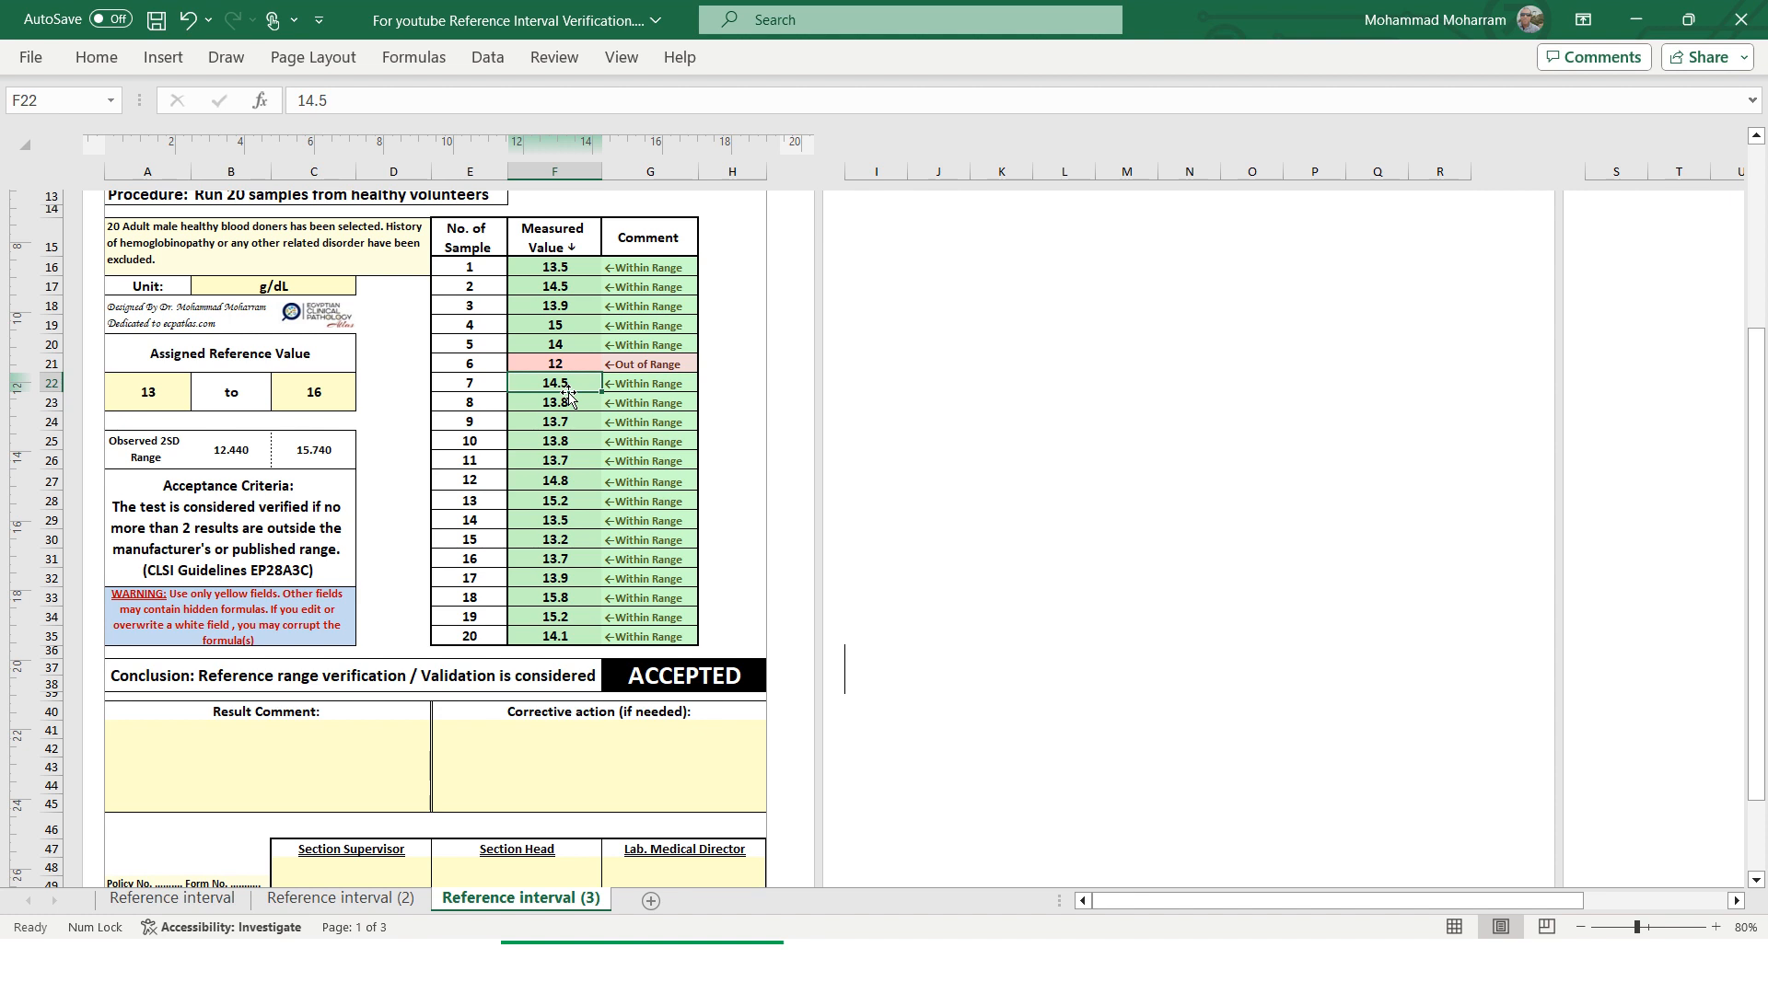
text(16.5)
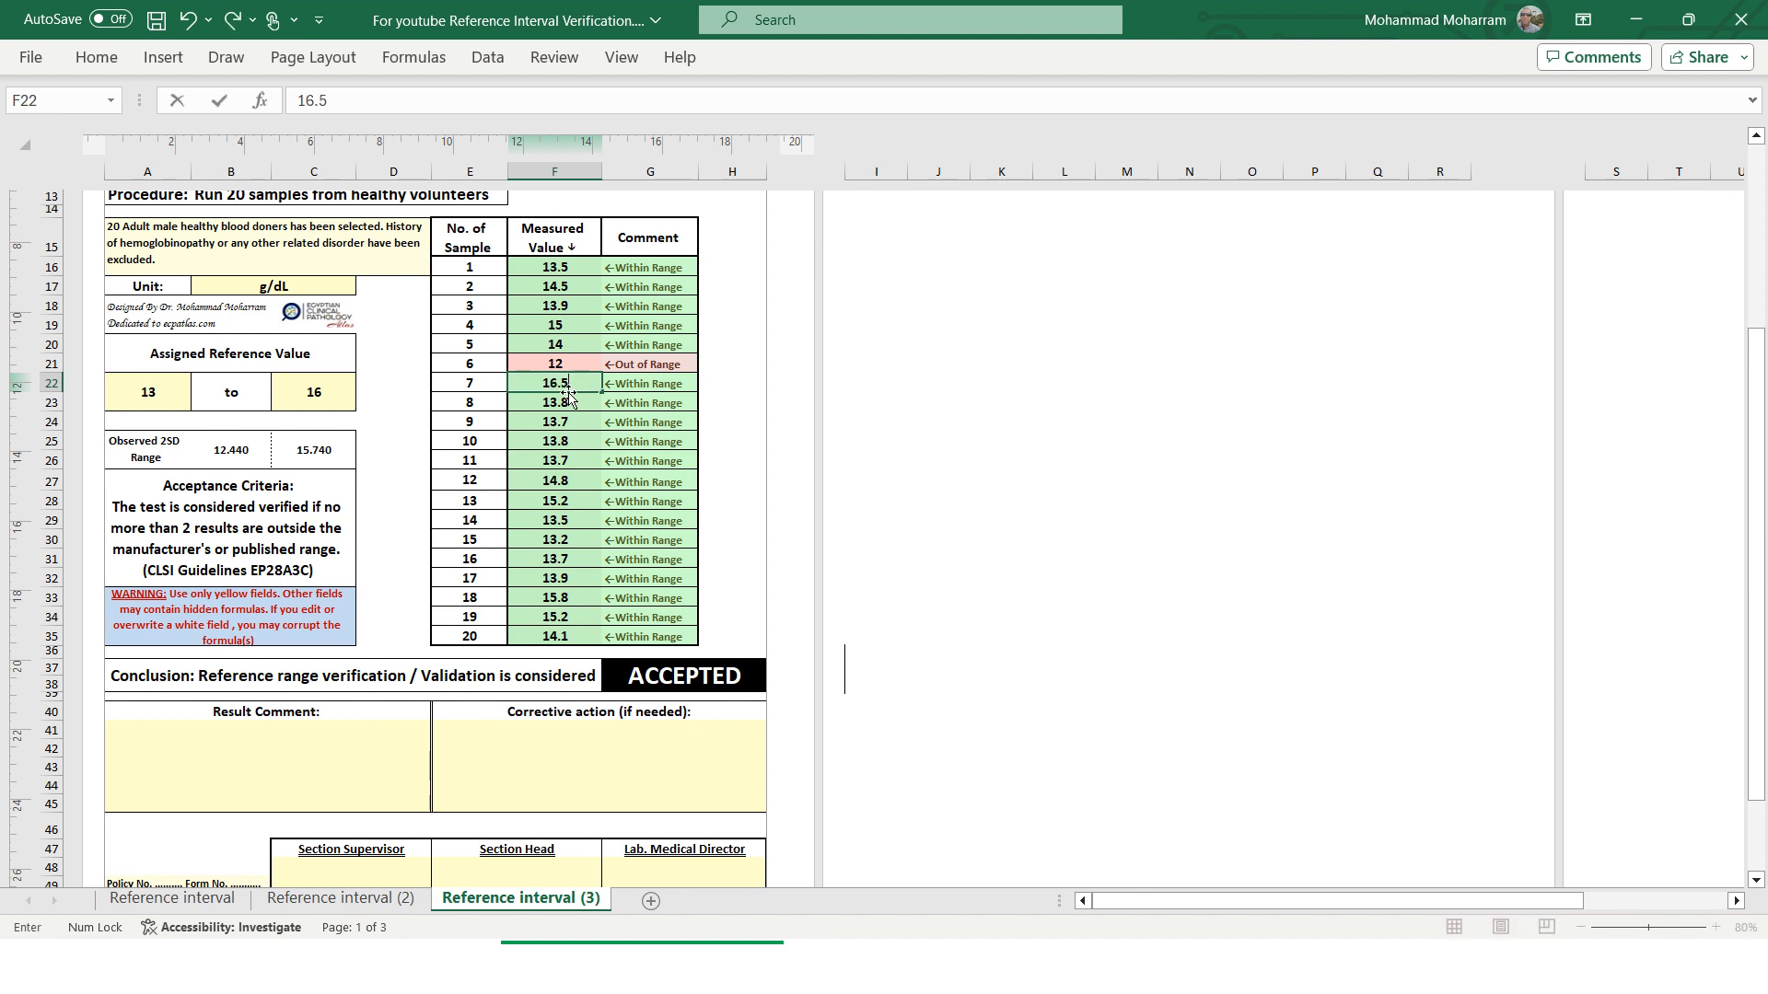
key(Return)
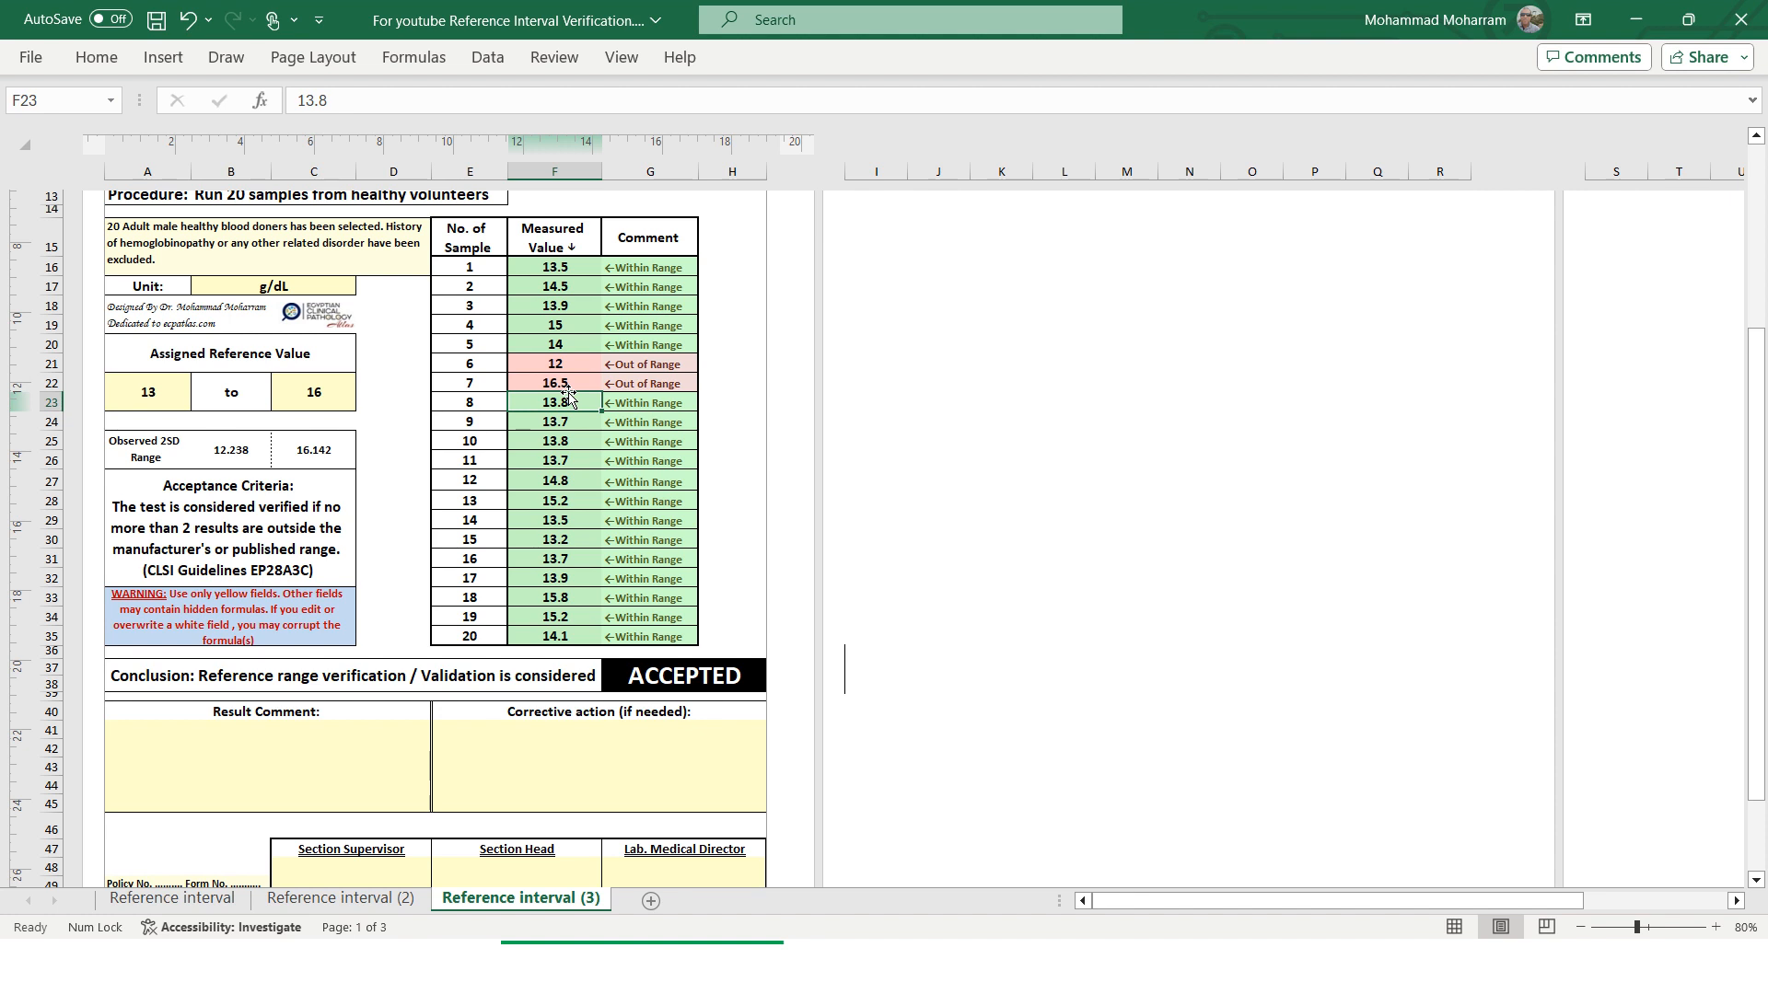
- Change the measured value of sample 20 to 16.5
click(559, 637)
text(16.5)
key(Return)
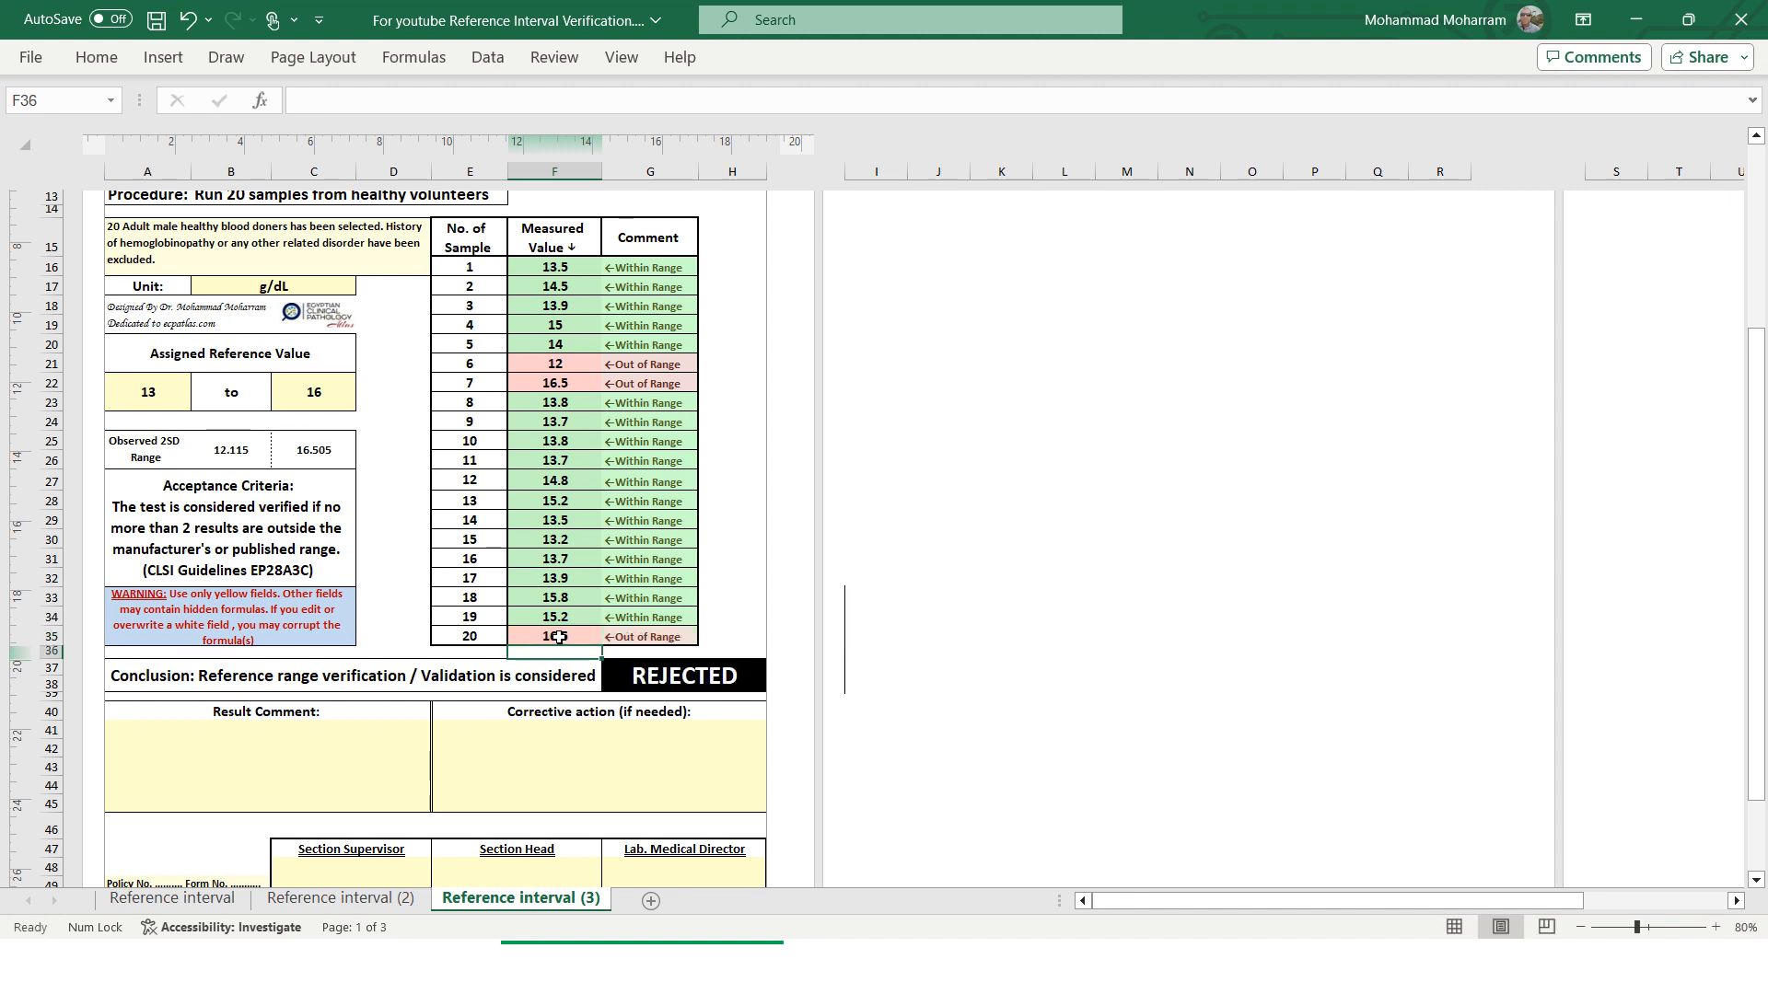
- Review the result comment, corrective action and policy and form number fields below the conclusion
click(255, 778)
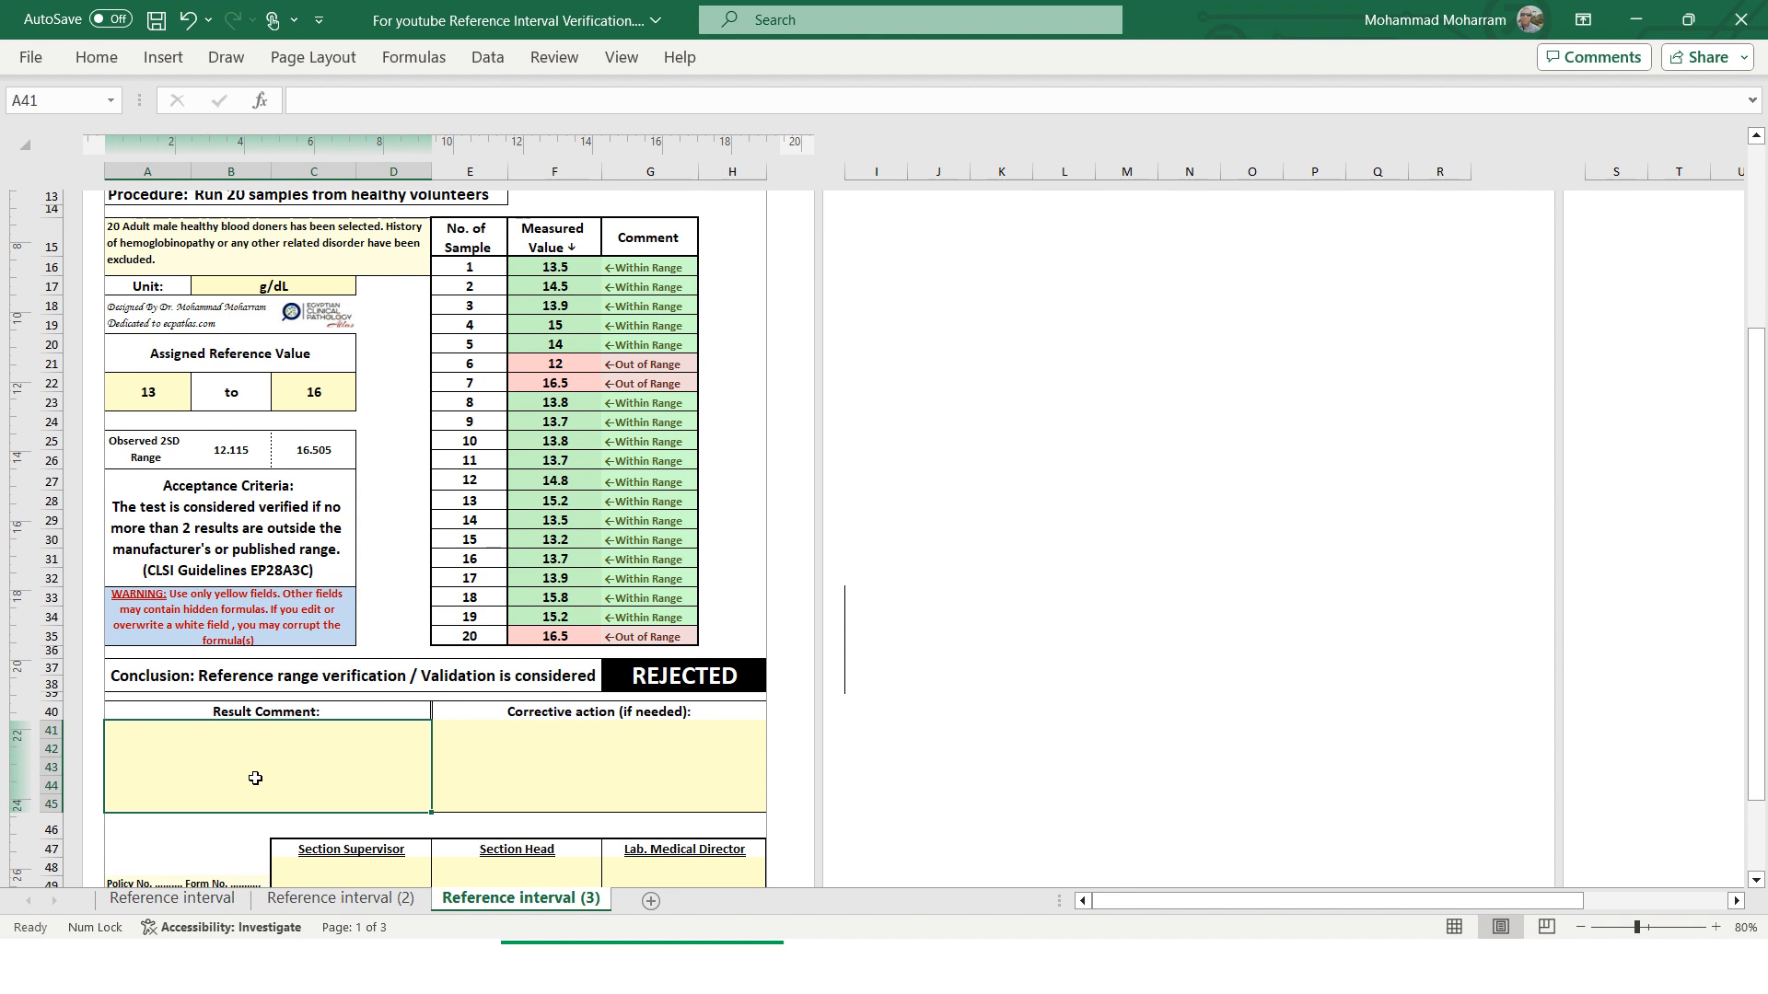
click(499, 726)
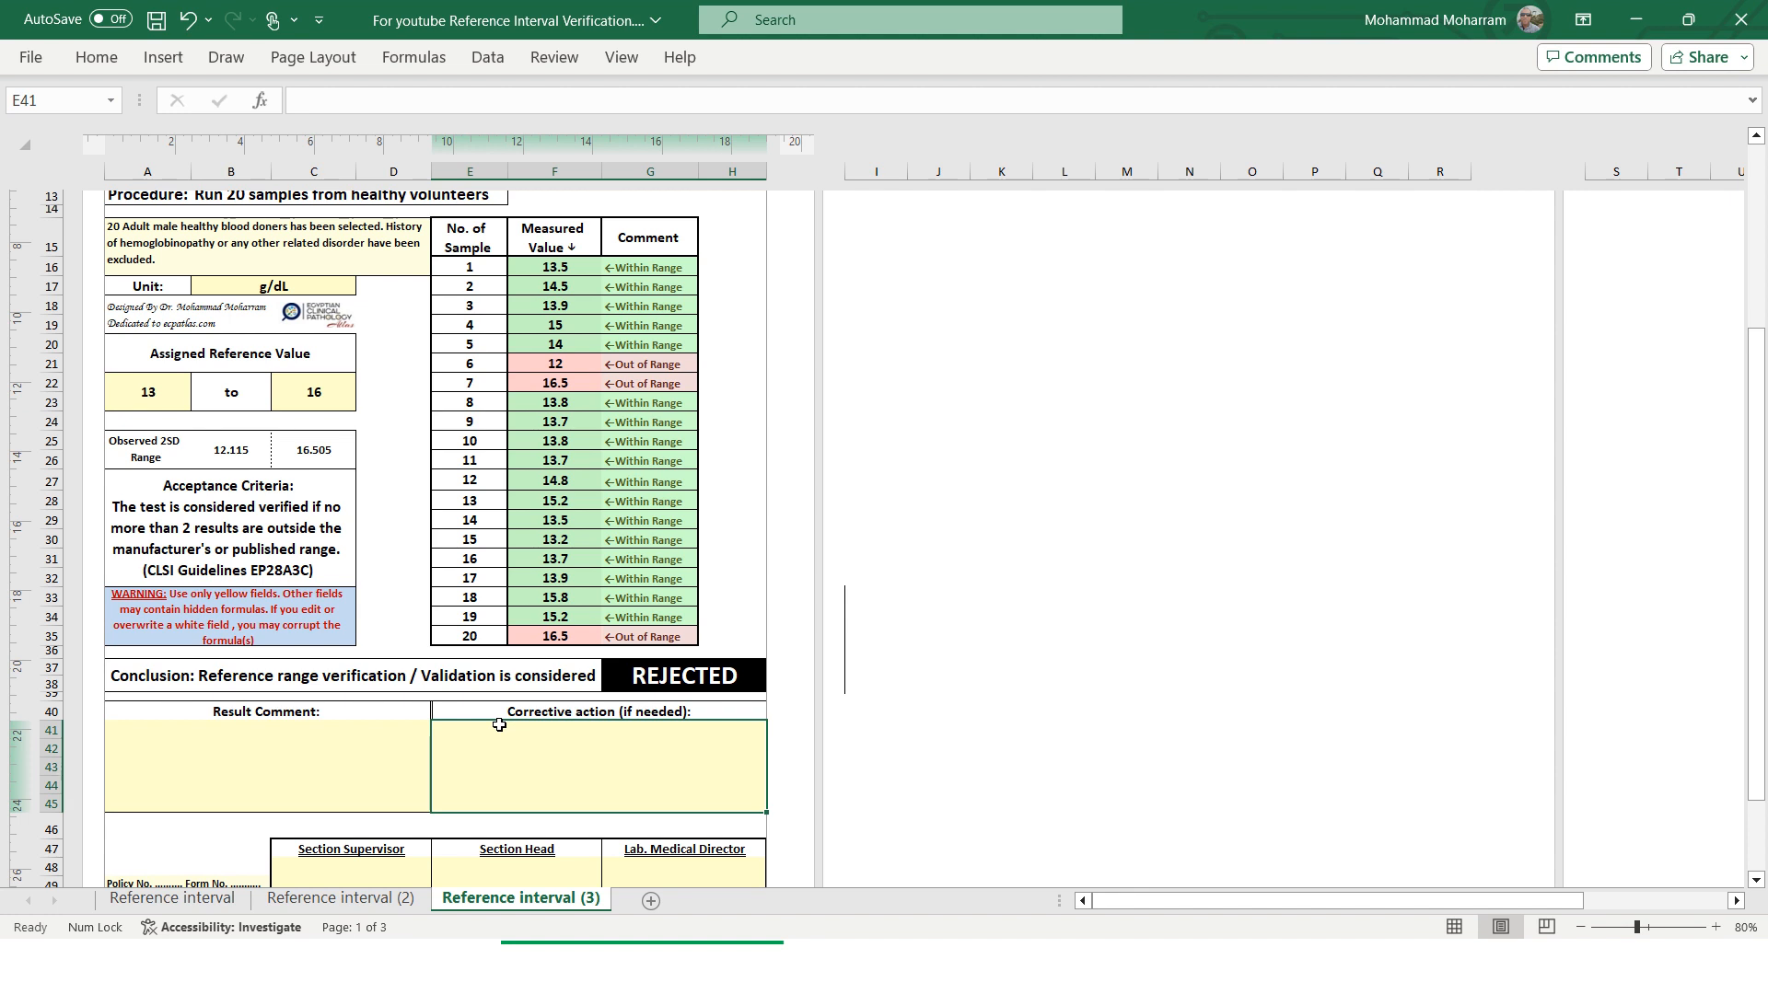
scroll(505, 726, down, 2)
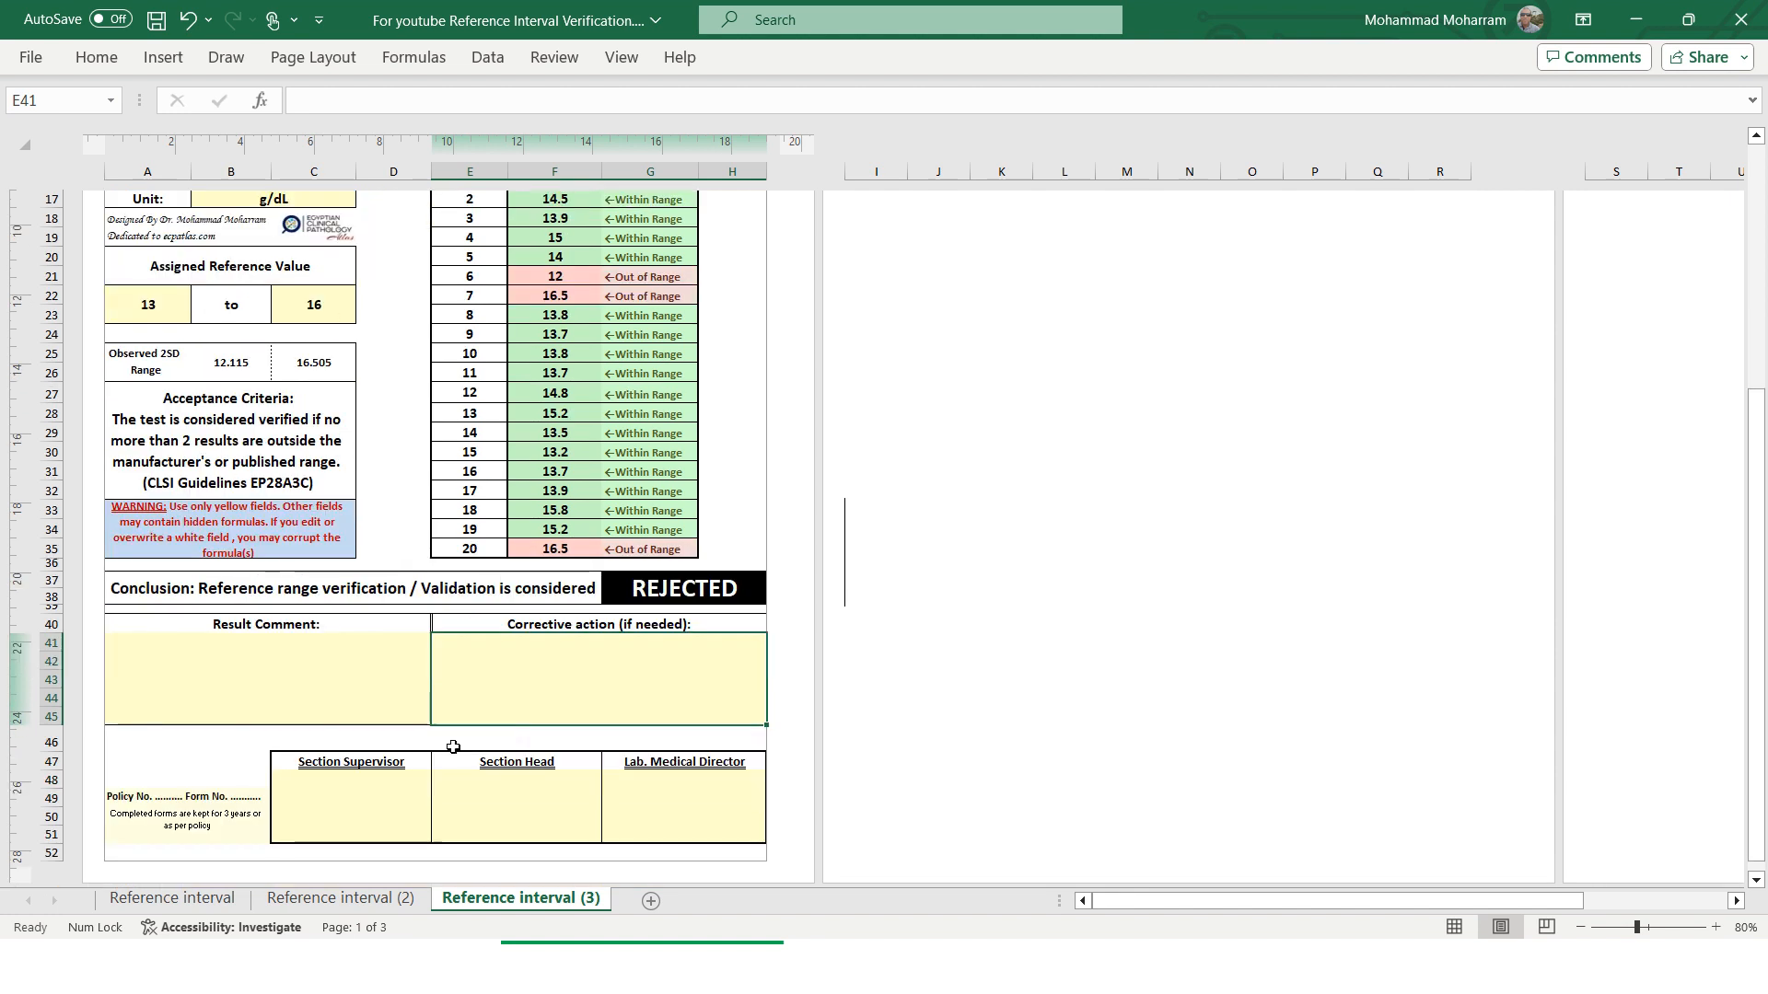
click(152, 799)
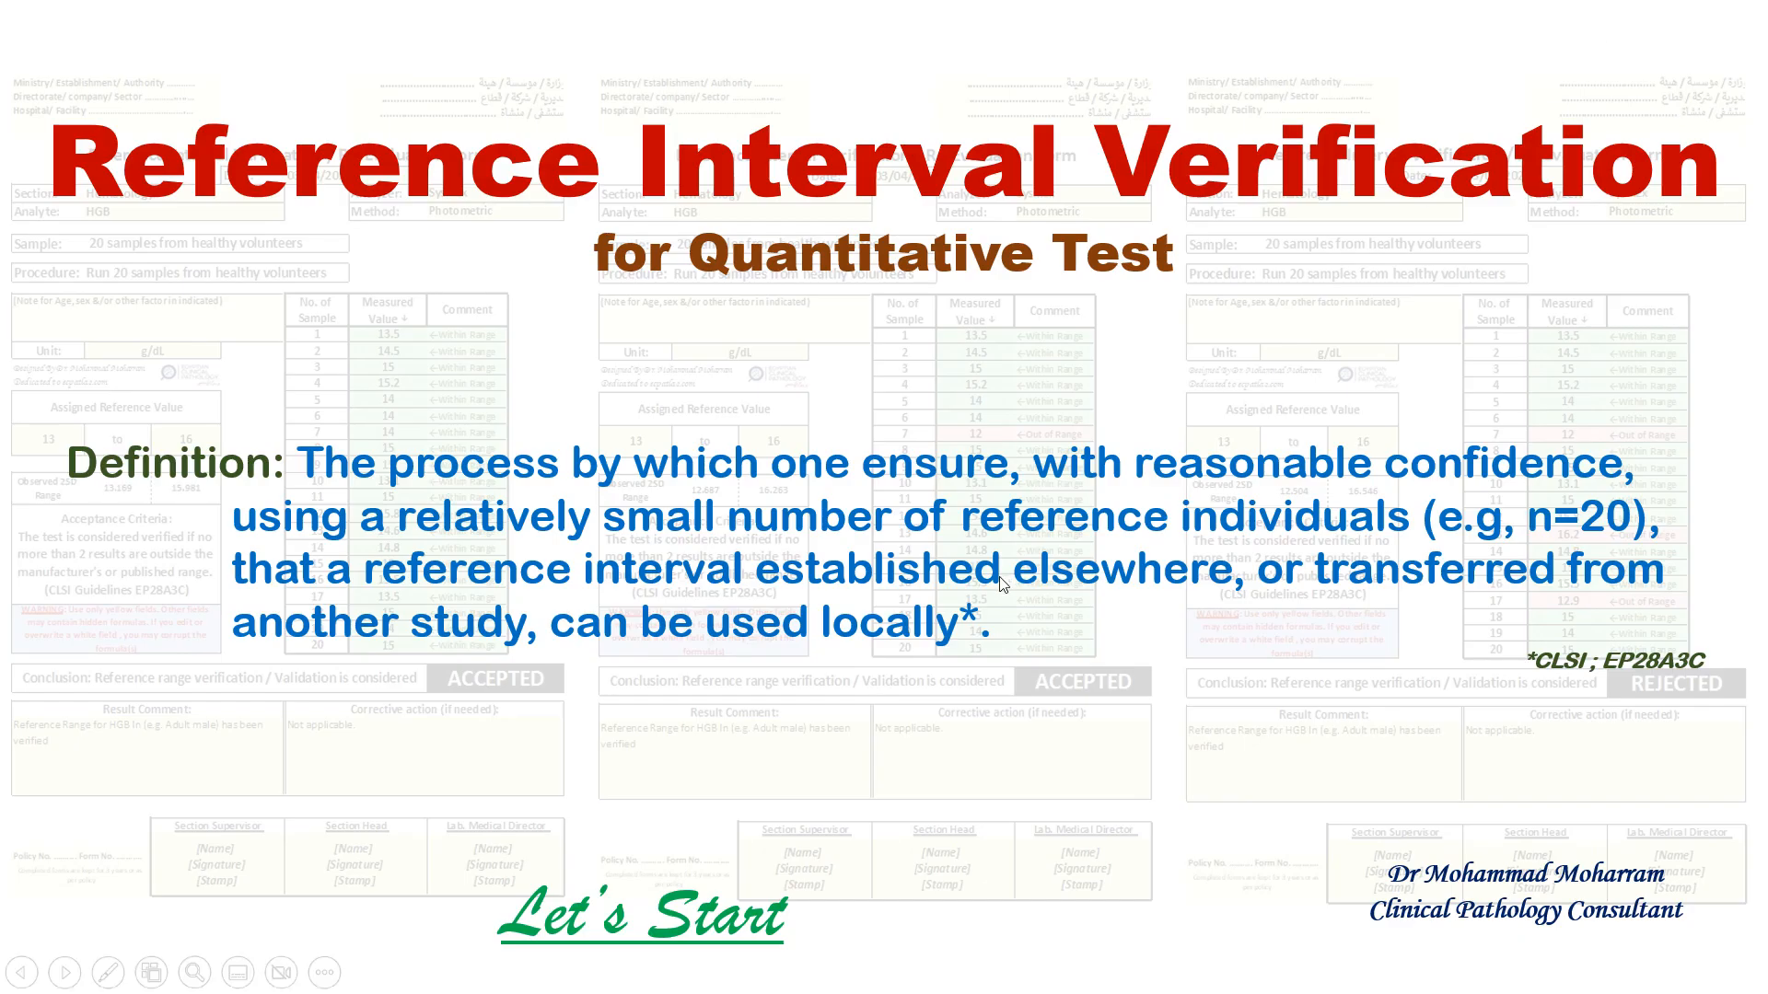
click(906, 727)
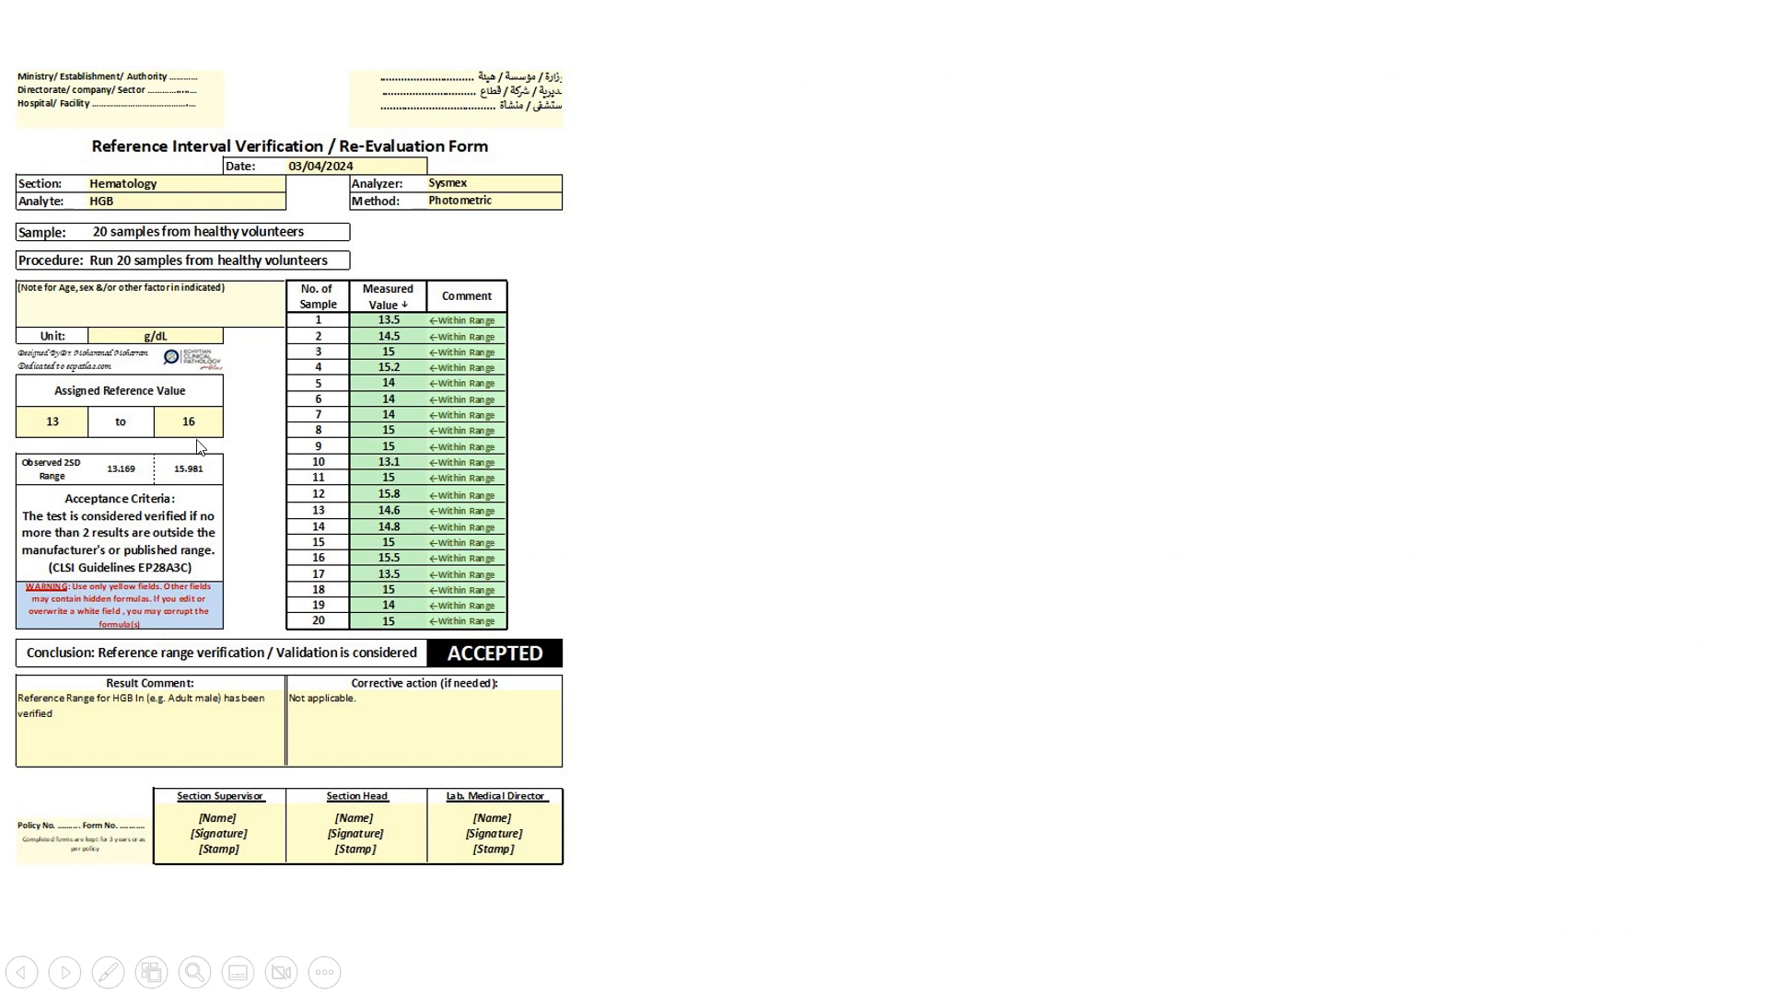
click(847, 496)
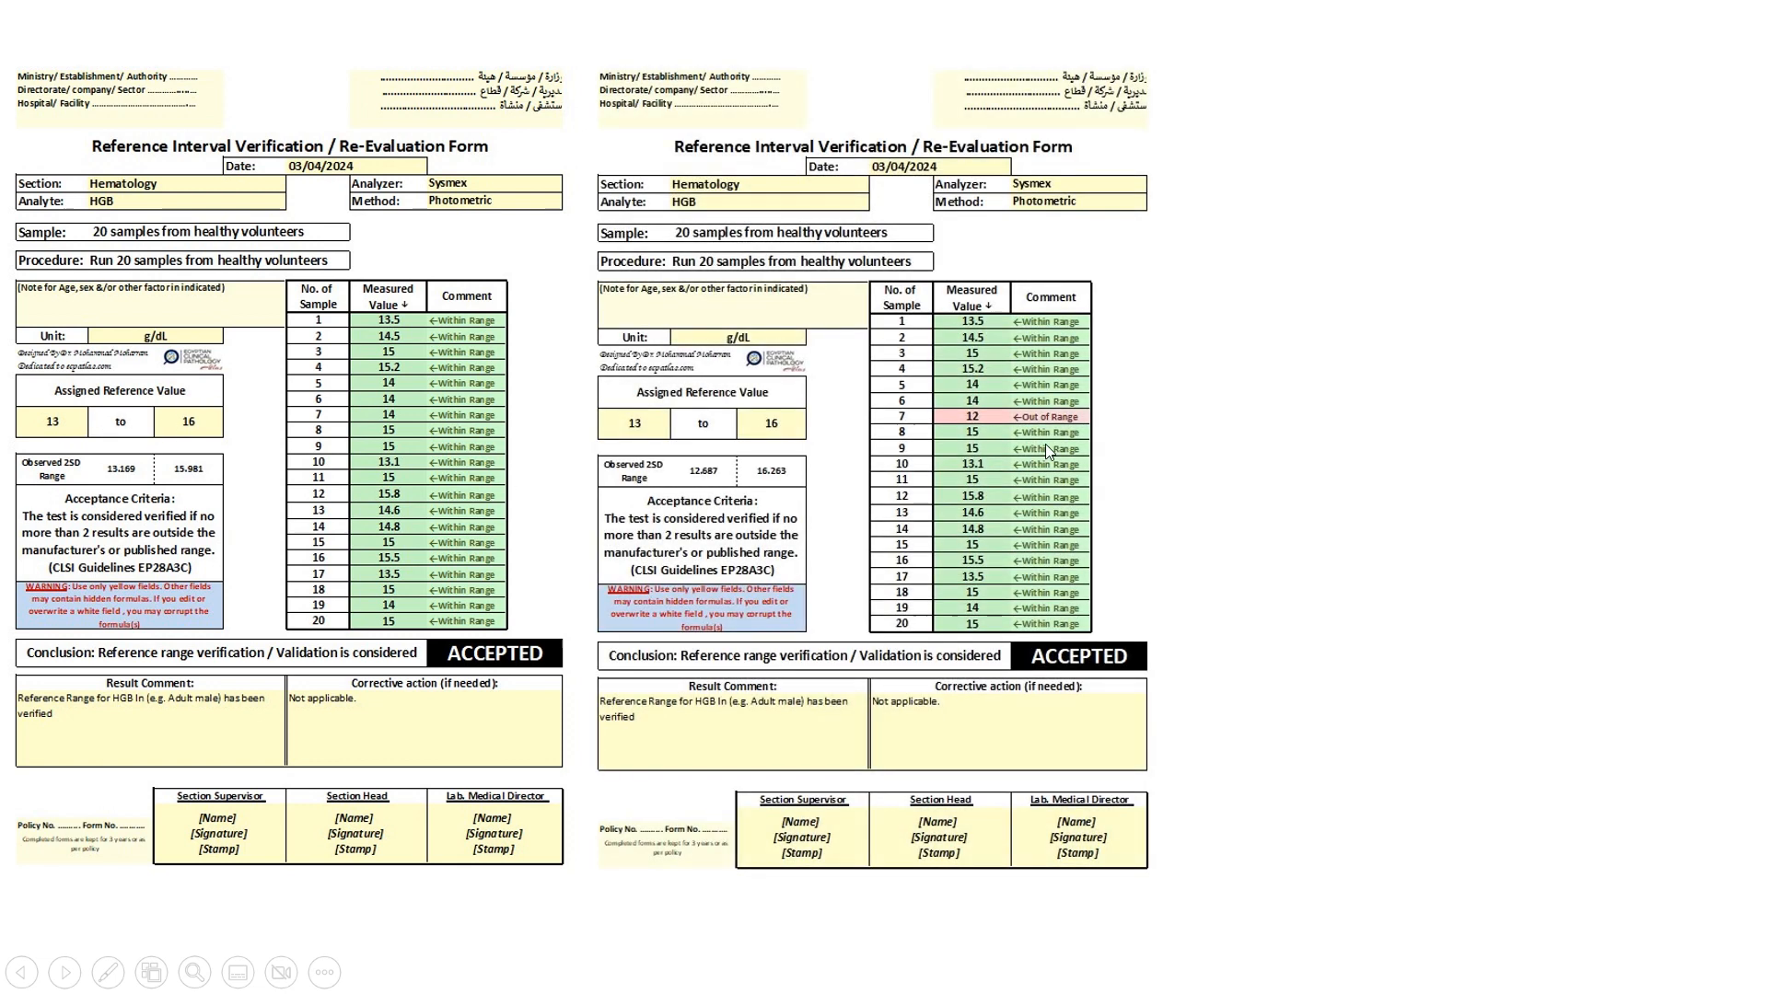
click(1005, 673)
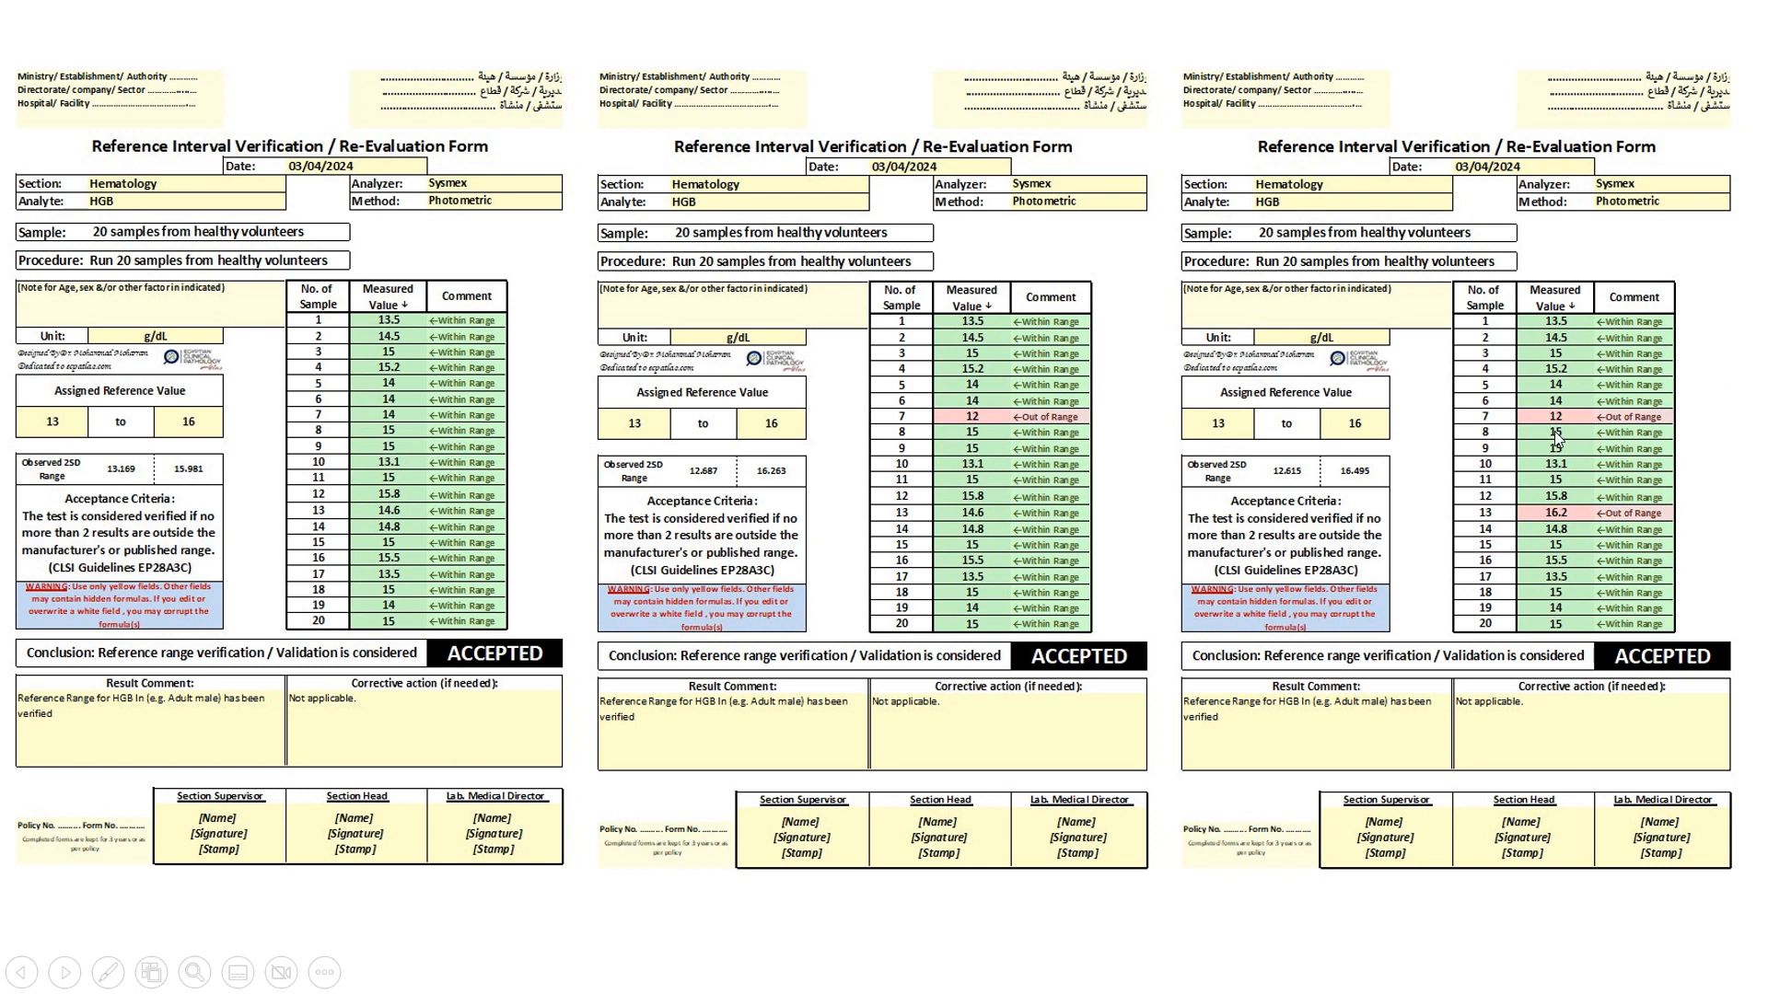
click(1575, 540)
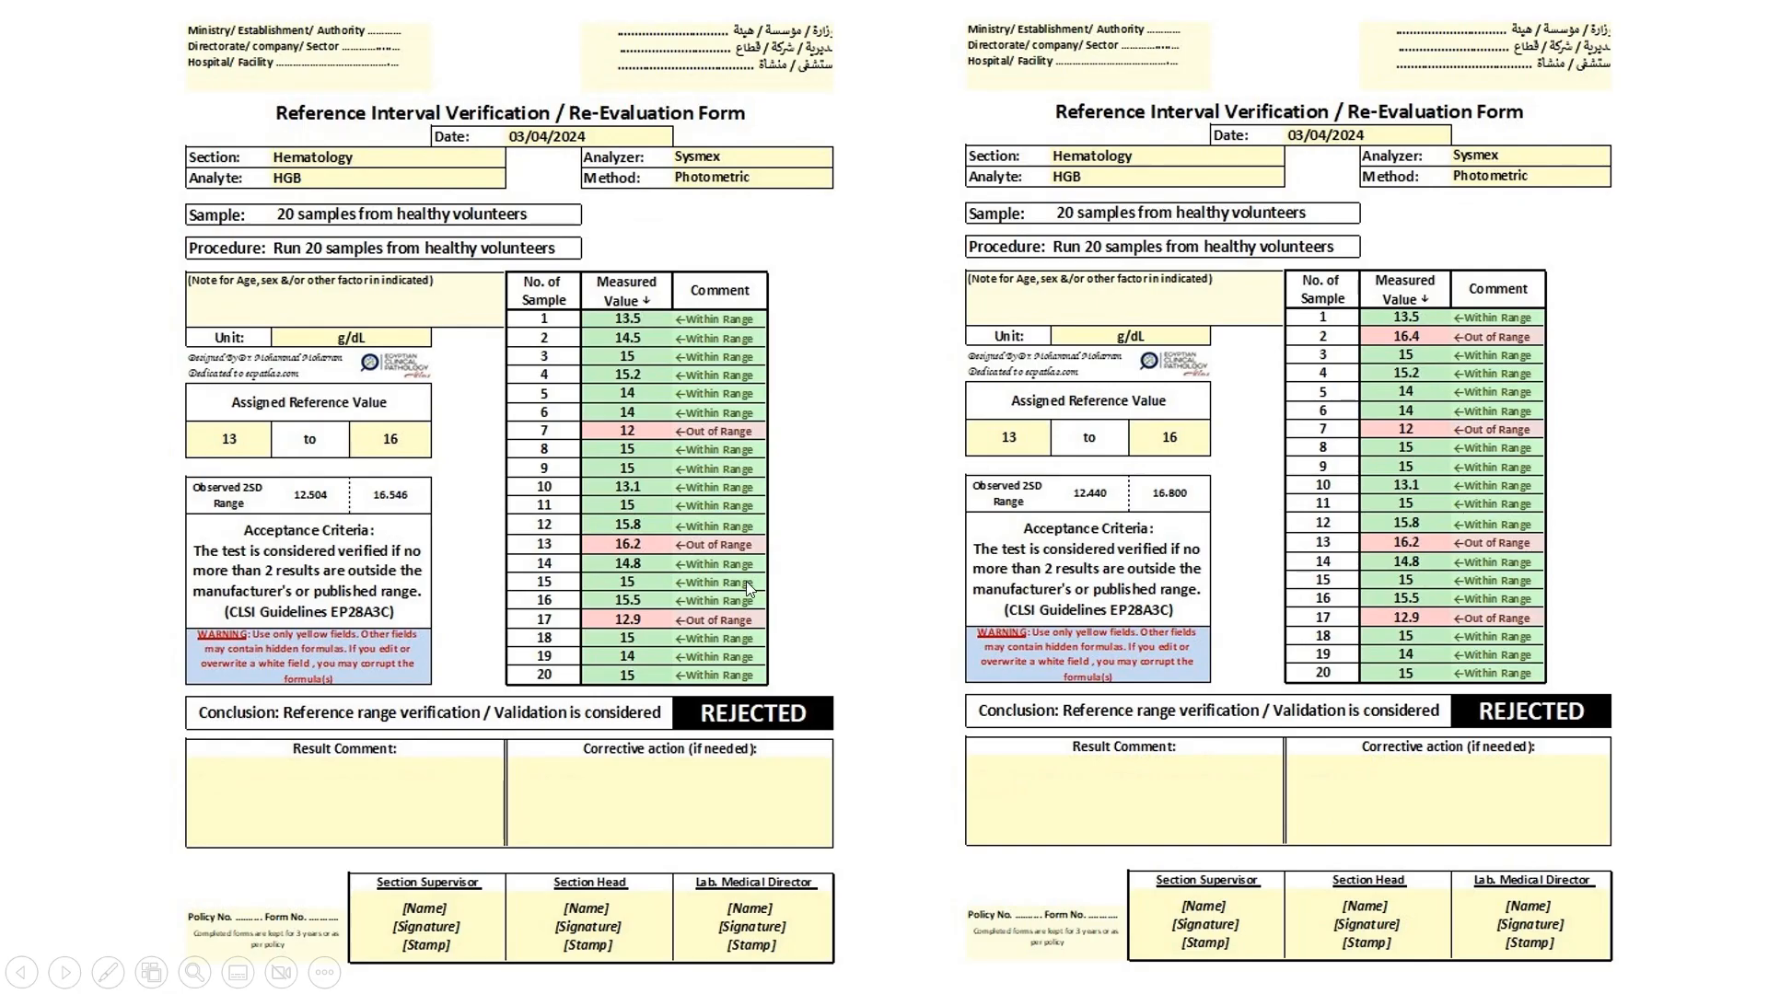